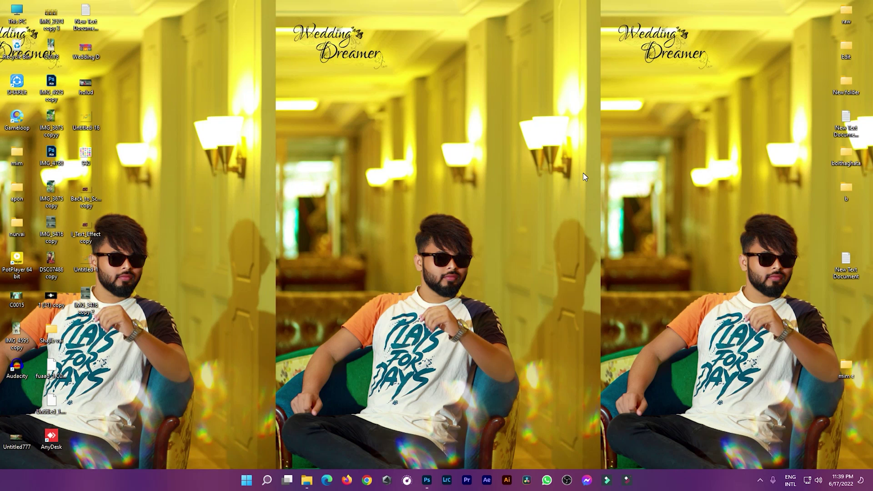
# - Switch to the running Photoshop window from the Windows taskbar, showing its empty workspace
pyautogui.click(426, 479)
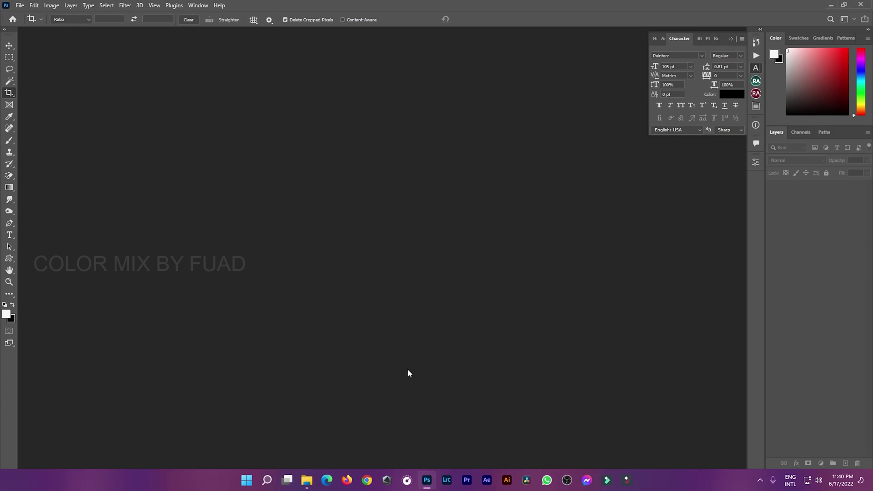
# - Drag IMG_4362.JPG from the restored 17.11.20 folder window onto the Photoshop canvas
pyautogui.click(307, 480)
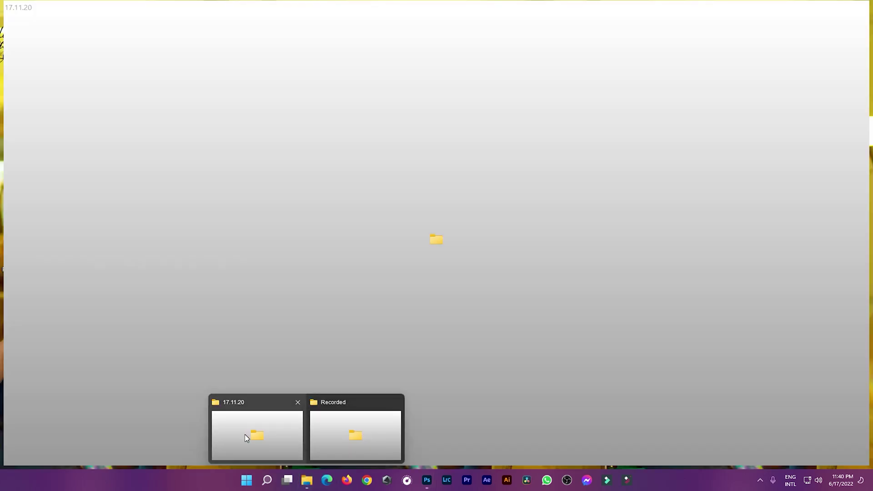
pyautogui.click(245, 434)
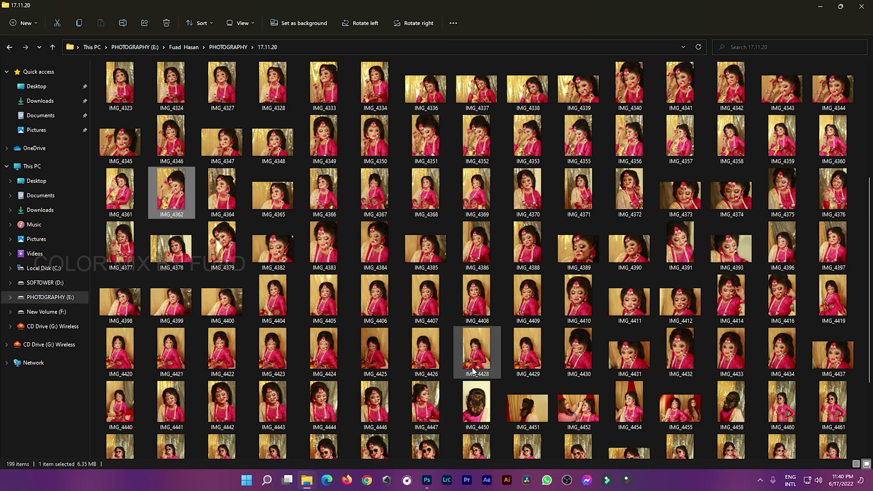
pyautogui.moveTo(476, 351)
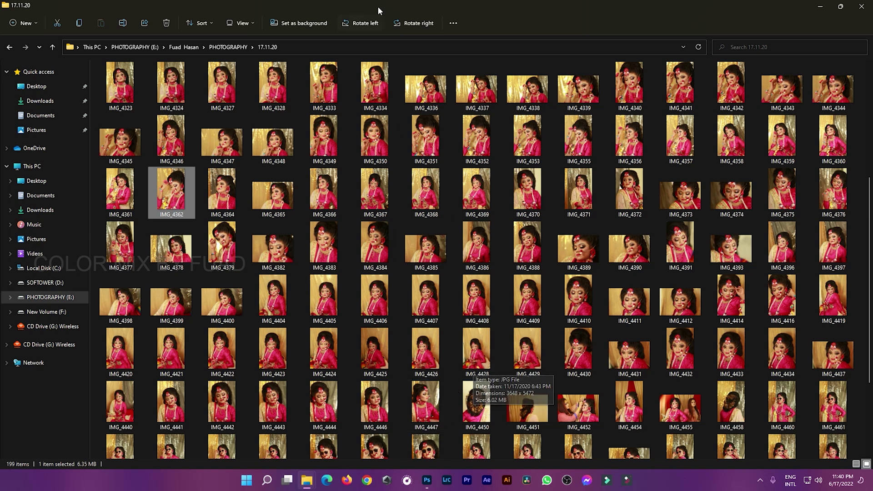
pyautogui.doubleClick(423, 8)
pyautogui.moveTo(423, 8); pyautogui.dragTo(504, 121)
pyautogui.scroll(-5, 523, 272)
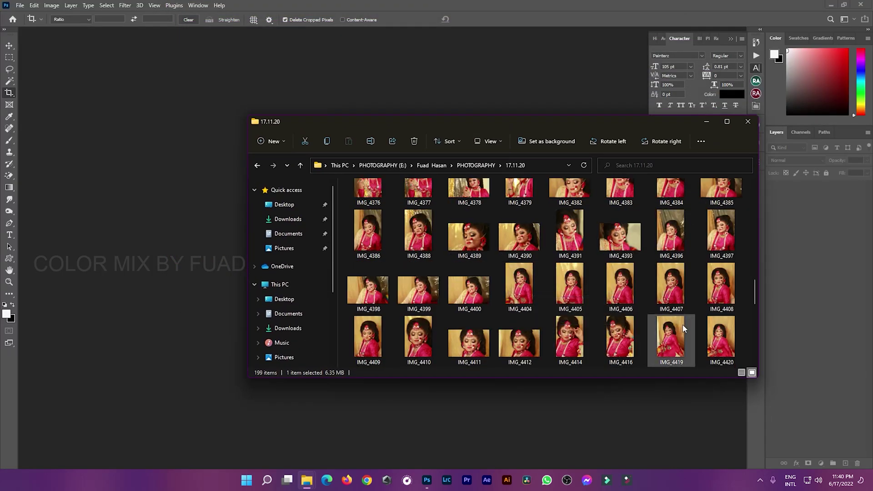
pyautogui.scroll(-2, 643, 324)
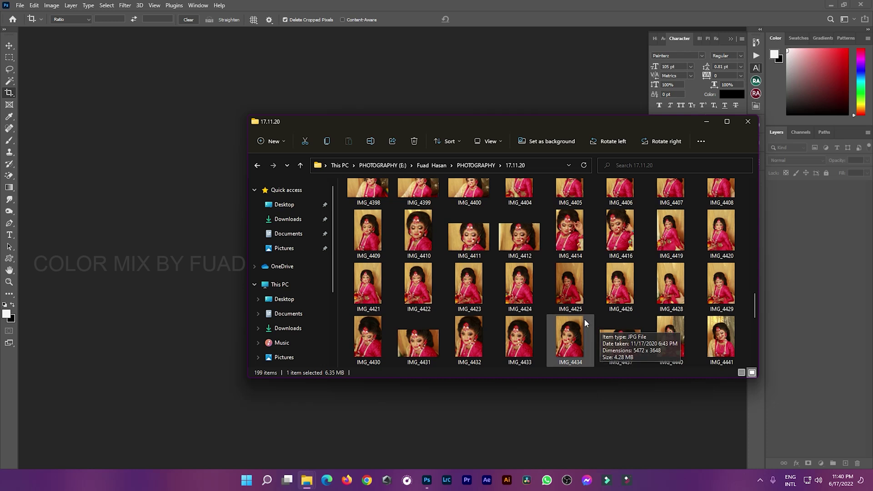
pyautogui.scroll(3, 585, 319)
pyautogui.scroll(2, 565, 321)
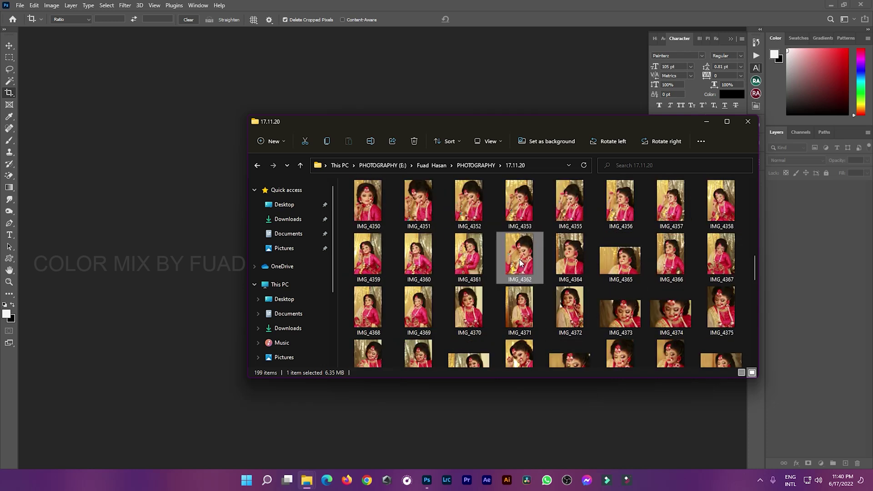
pyautogui.moveTo(521, 261)
pyautogui.mouseDown()
pyautogui.moveTo(223, 376)
pyautogui.moveTo(141, 355)
pyautogui.mouseUp()
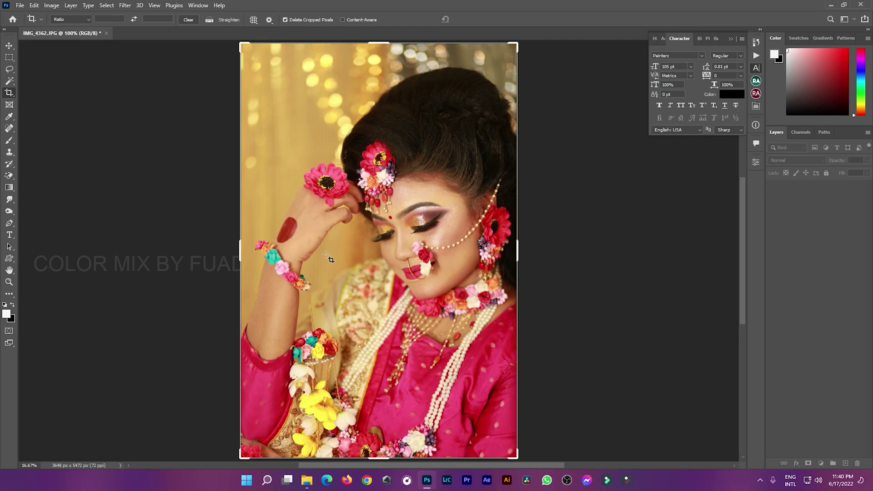
# - Zoom in on the bride's face and nose-ring flower, then zoom back out
pyautogui.moveTo(521, 205)
pyautogui.mouseDown()
pyautogui.moveTo(609, 150)
pyautogui.moveTo(501, 196)
pyautogui.mouseUp()
pyautogui.click(380, 275)
pyautogui.moveTo(441, 248); pyautogui.dragTo(453, 204)
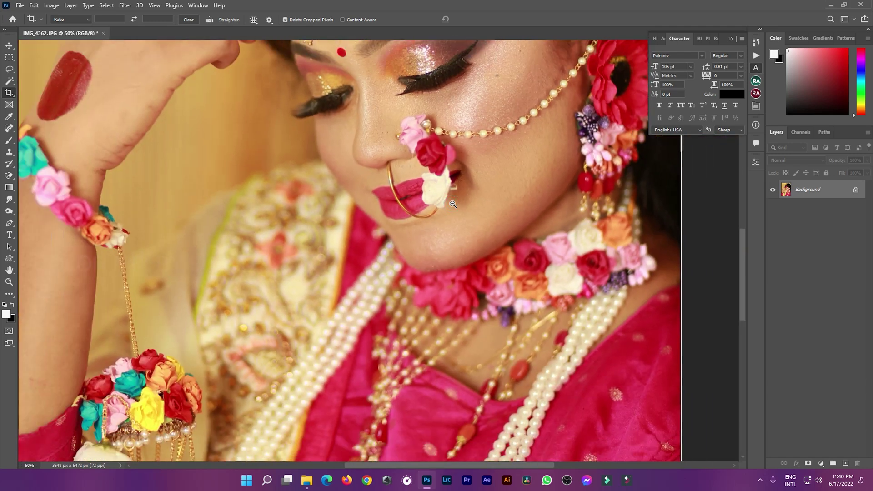
pyautogui.click(453, 205)
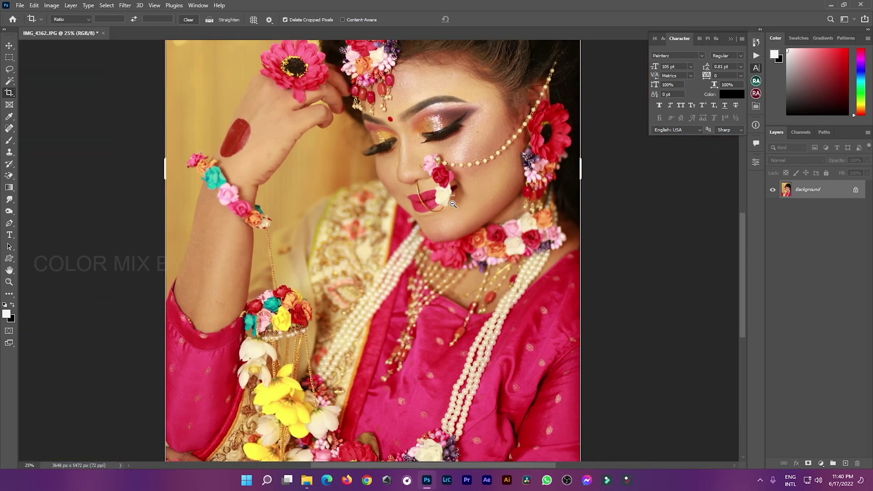
pyautogui.click(428, 230)
# - Center the portrait and duplicate the Background into Layer 1 with Ctrl+J
pyautogui.moveTo(436, 205)
pyautogui.mouseDown()
pyautogui.moveTo(469, 220)
pyautogui.moveTo(454, 221)
pyautogui.mouseUp()
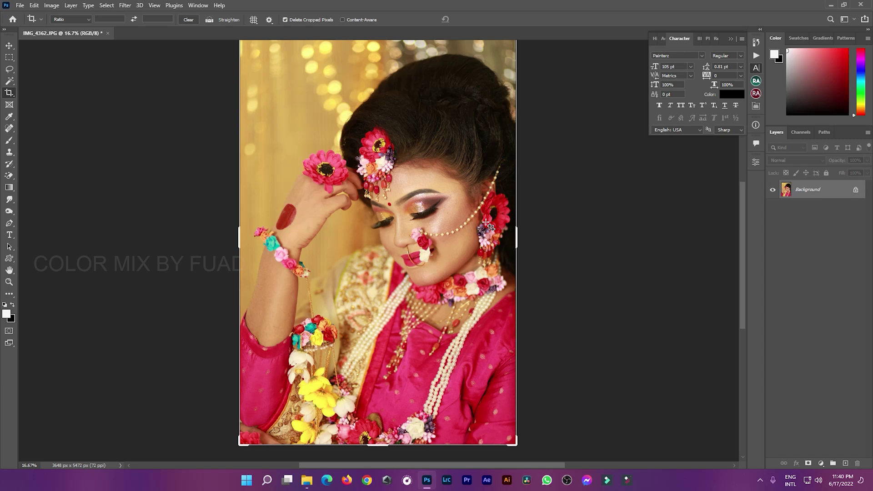
pyautogui.keyDown('ctrl'); pyautogui.click(441, 219); pyautogui.keyUp('ctrl')
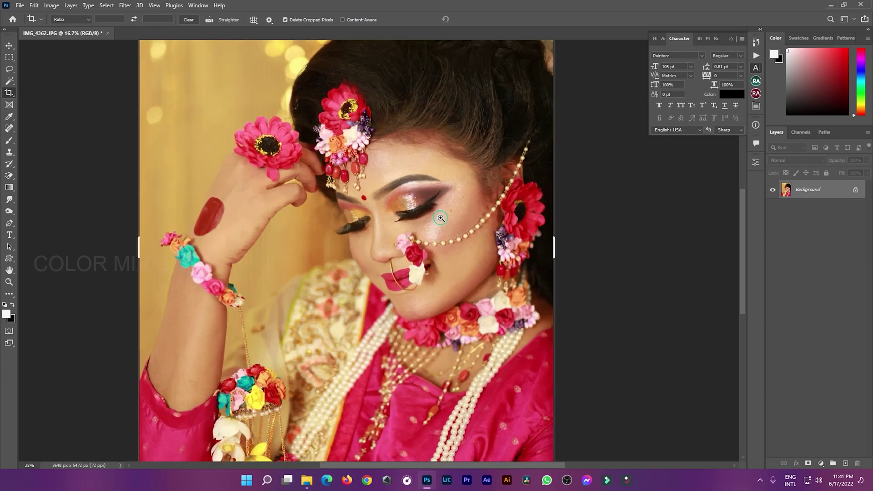
pyautogui.press('ctrl')
pyautogui.hotkey('ctrl', 'j')
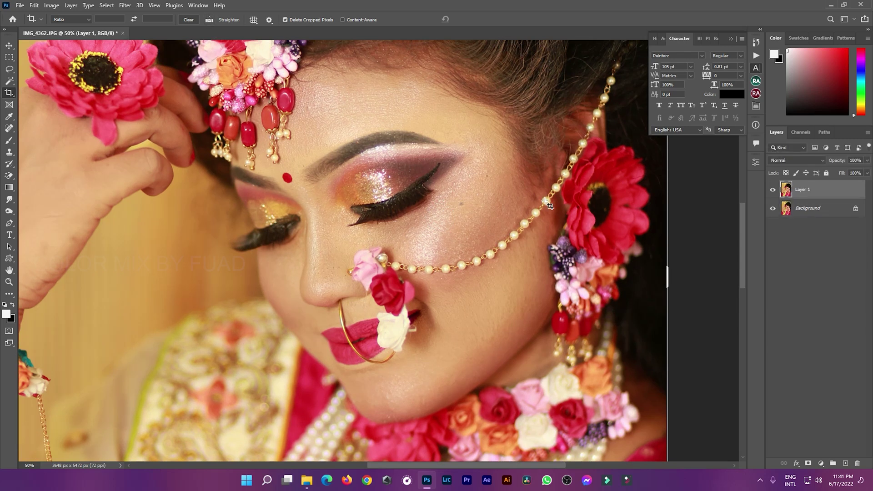
# - Select the Spot Healing Brush Tool from the healing tools flyout
pyautogui.click(9, 129)
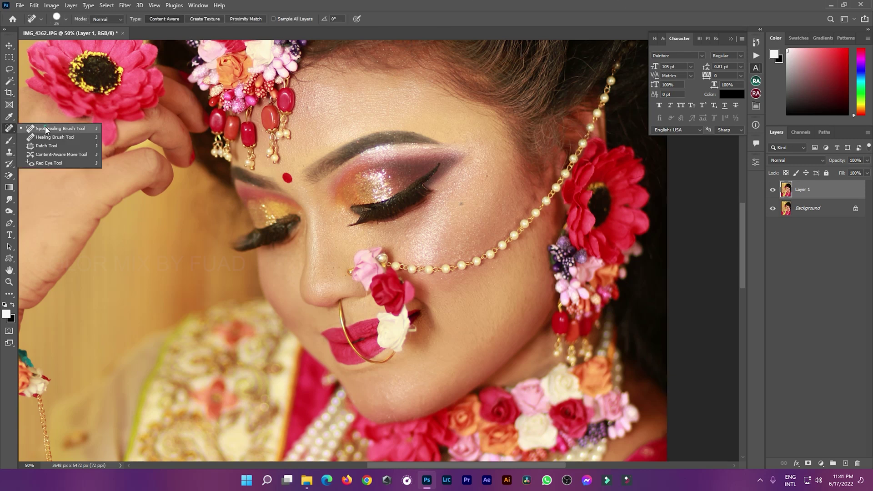
pyautogui.click(45, 129)
pyautogui.rightClick(4, 130)
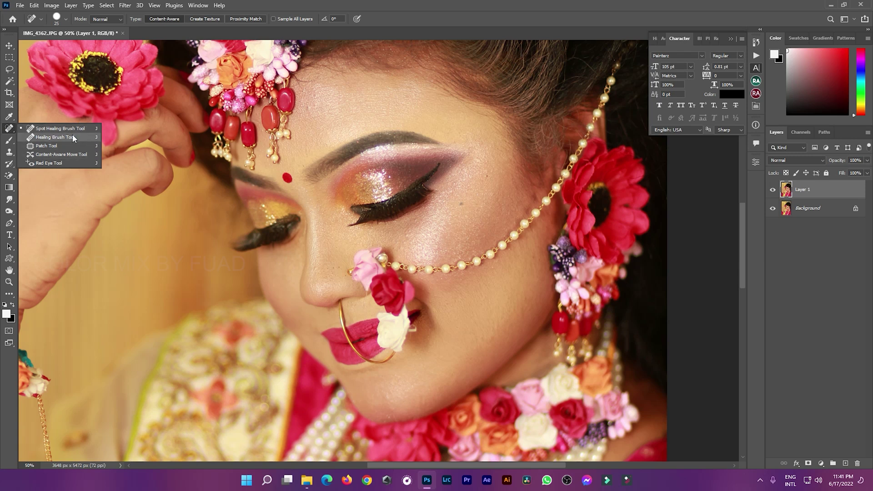
pyautogui.click(55, 129)
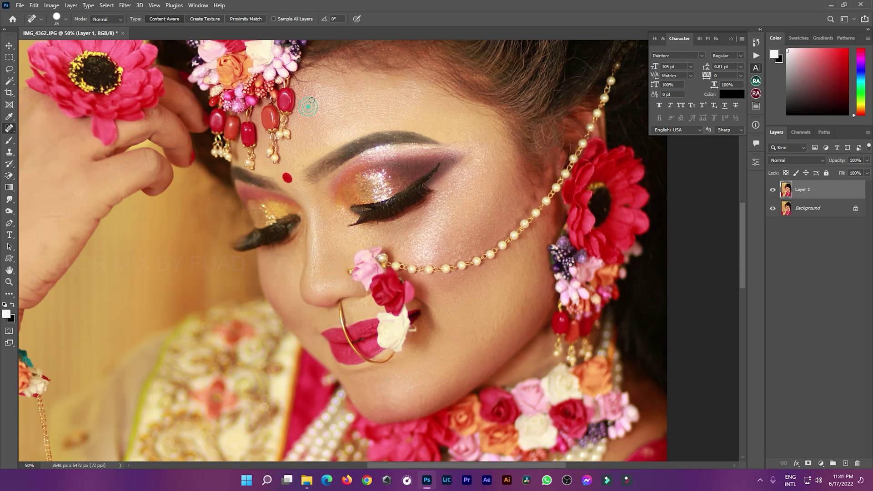
pyautogui.scroll(-1, 398, 149)
pyautogui.scroll(1, 398, 149)
# - Set the healing brush size to 20 and fit the whole image in view
pyautogui.press('[')
pyautogui.press('[')
pyautogui.press('[')
pyautogui.press(']')
pyautogui.press(']')
pyautogui.scroll(-2, 363, 204)
pyautogui.moveTo(303, 238); pyautogui.dragTo(366, 199)
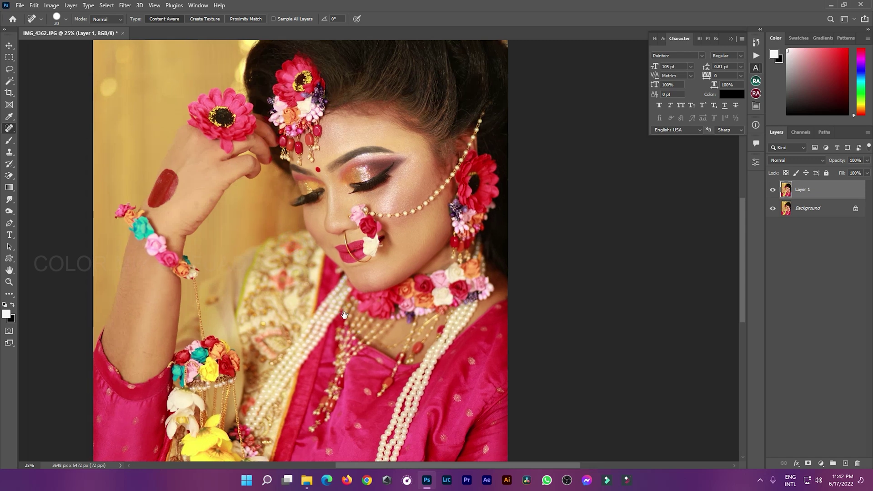
pyautogui.scroll(-1, 340, 304)
pyautogui.moveTo(326, 336); pyautogui.dragTo(370, 336)
pyautogui.scroll(-1, 370, 337)
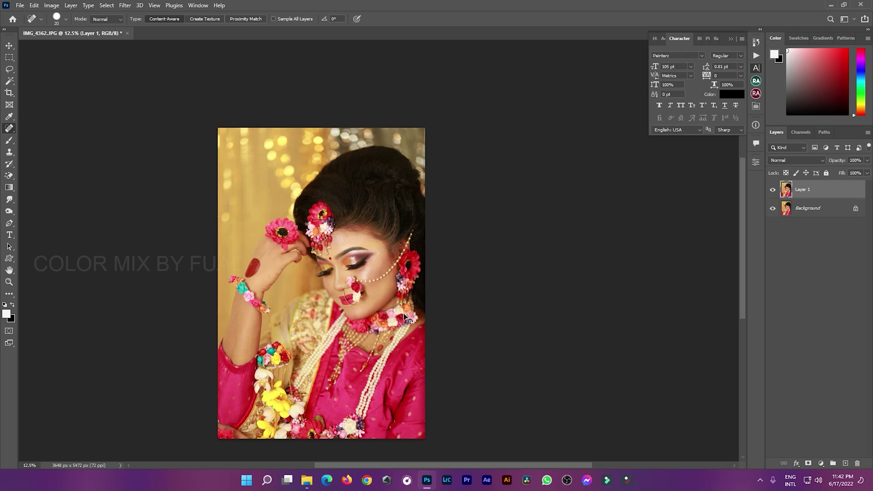
# - Make three more copies of Layer 1, ending with Layer 1 copy 3
pyautogui.hotkey('ctrl', 'j')
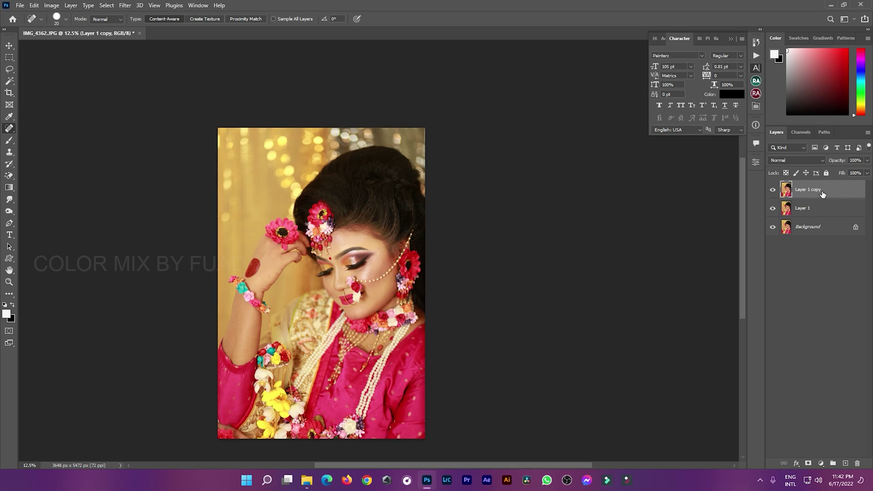
pyautogui.moveTo(823, 194); pyautogui.dragTo(845, 464)
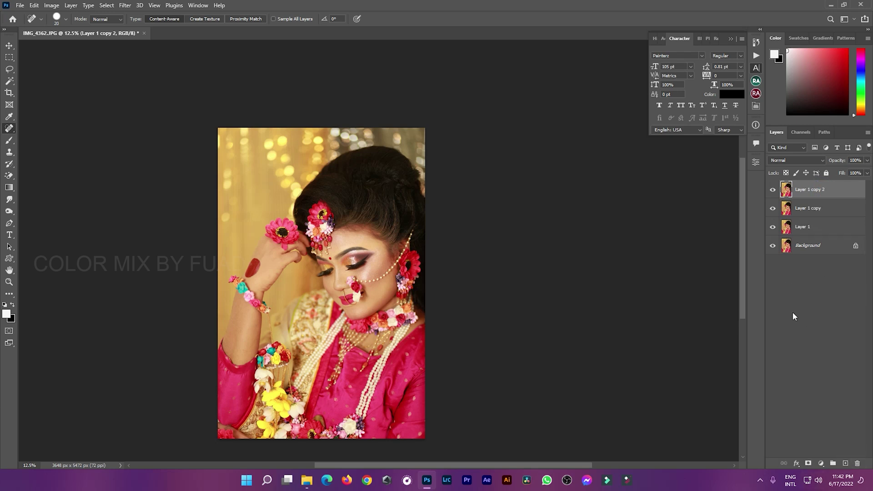
pyautogui.rightClick(818, 191)
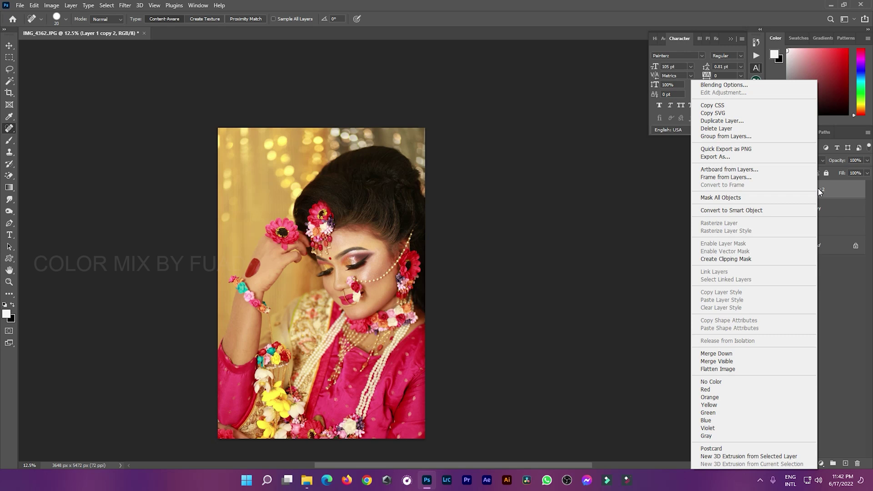
pyautogui.click(732, 122)
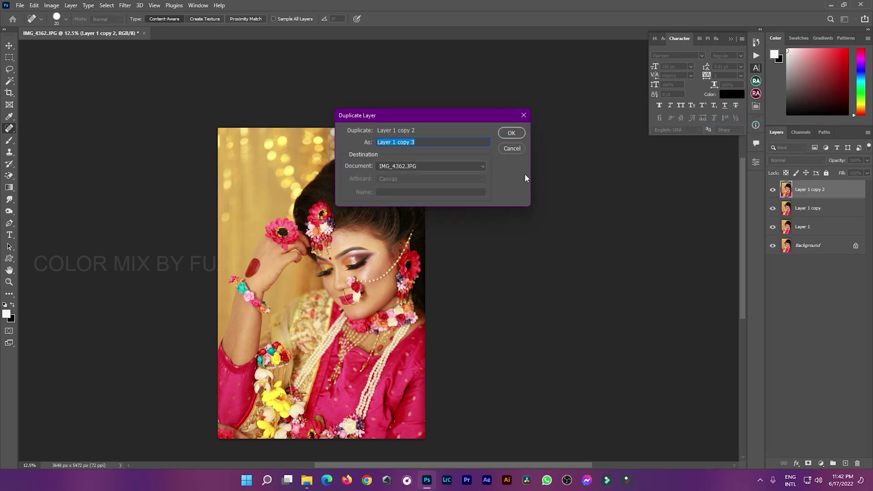
pyautogui.click(511, 133)
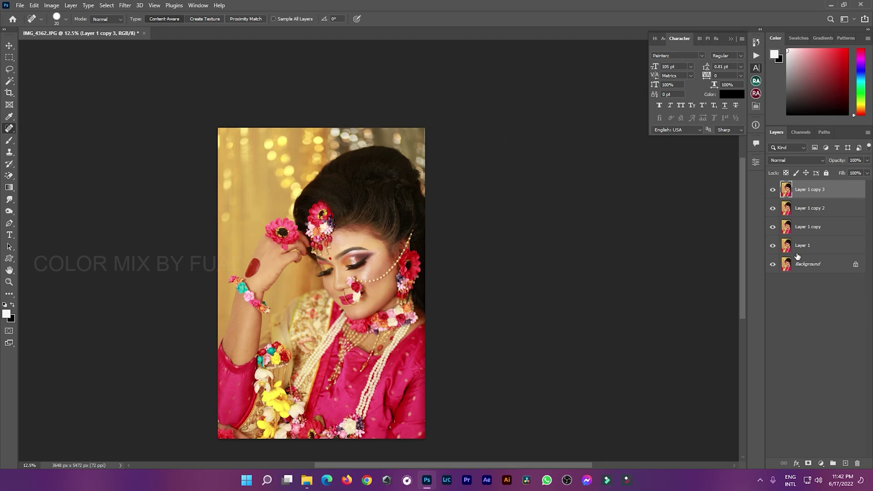
# - Merge Layer 1 and all its copies into a single Layer 1 copy 3
pyautogui.keyDown('shift'); pyautogui.click(821, 211); pyautogui.keyUp('shift')
pyautogui.keyDown('shift'); pyautogui.click(820, 244); pyautogui.keyUp('shift')
pyautogui.rightClick(820, 243)
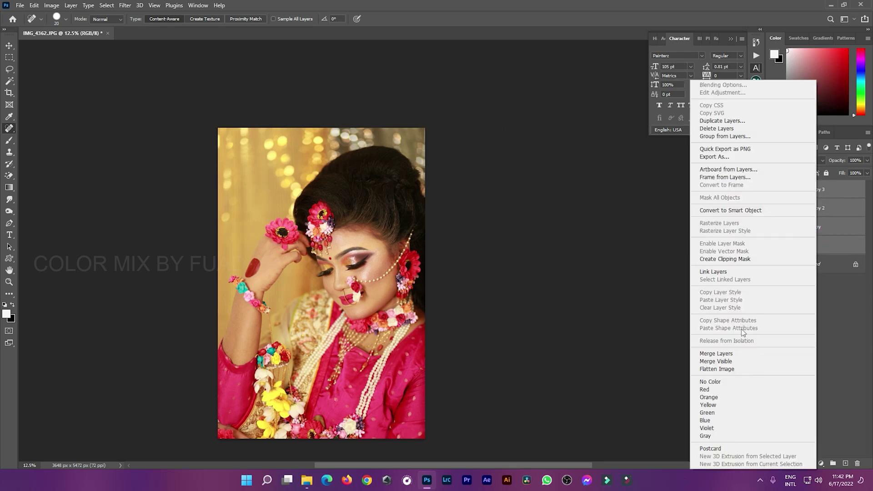
pyautogui.click(734, 354)
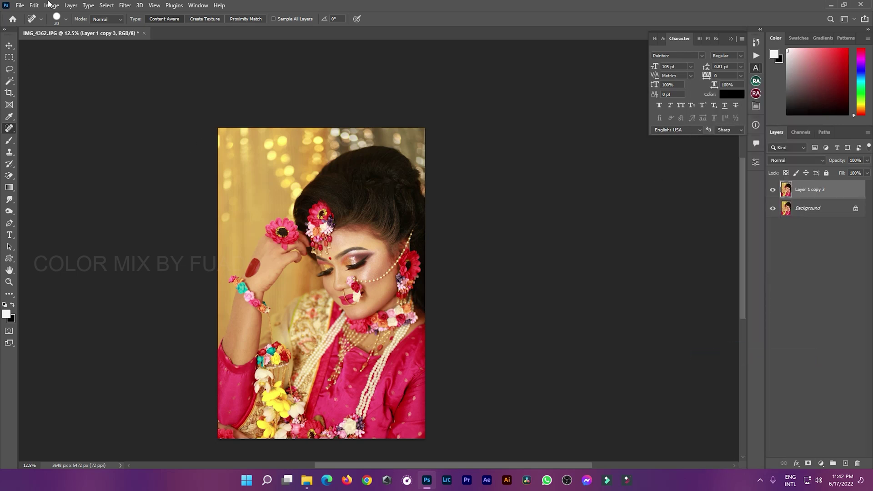
# - Duplicate the merged layer and open it in the Camera Raw Filter's Basic panel
pyautogui.hotkey('ctrl', 'j')
pyautogui.click(125, 5)
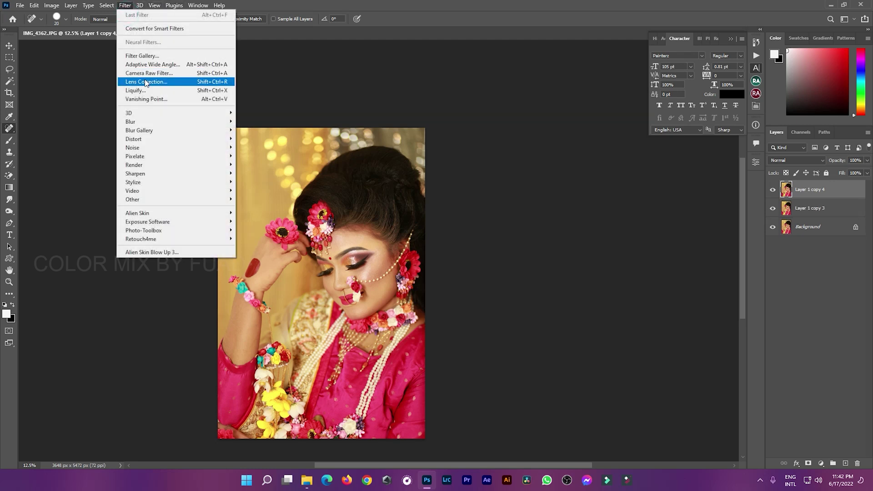
pyautogui.click(169, 81)
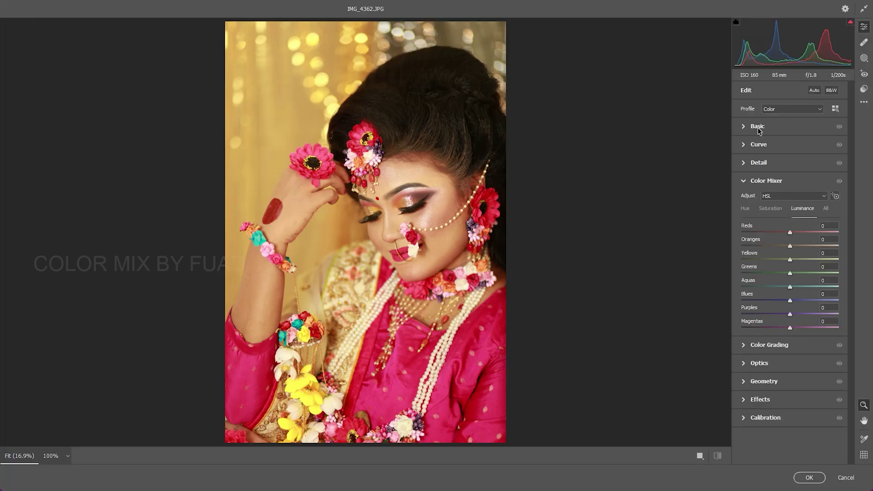
pyautogui.click(789, 130)
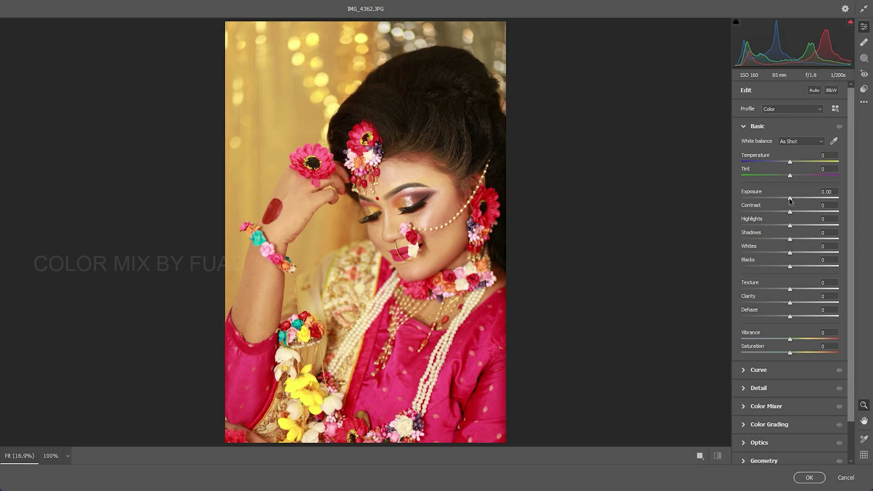
# - Set Exposure +0.05, Contrast +11, Shadows +23 and Blacks -3, easing highlights and whites
pyautogui.moveTo(789, 199); pyautogui.dragTo(791, 203)
pyautogui.moveTo(790, 211); pyautogui.dragTo(797, 212)
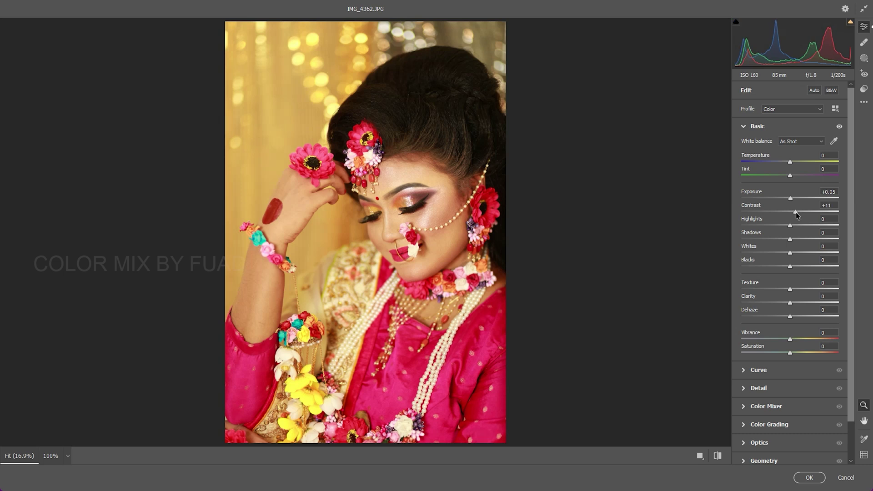
pyautogui.moveTo(787, 225); pyautogui.dragTo(788, 226)
pyautogui.moveTo(792, 240)
pyautogui.mouseDown()
pyautogui.moveTo(819, 240)
pyautogui.moveTo(803, 242)
pyautogui.mouseUp()
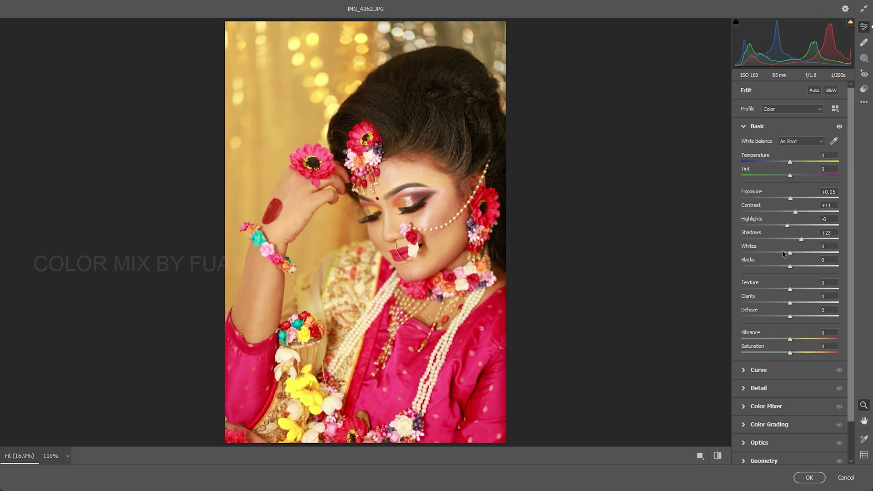
pyautogui.moveTo(780, 253); pyautogui.dragTo(784, 253)
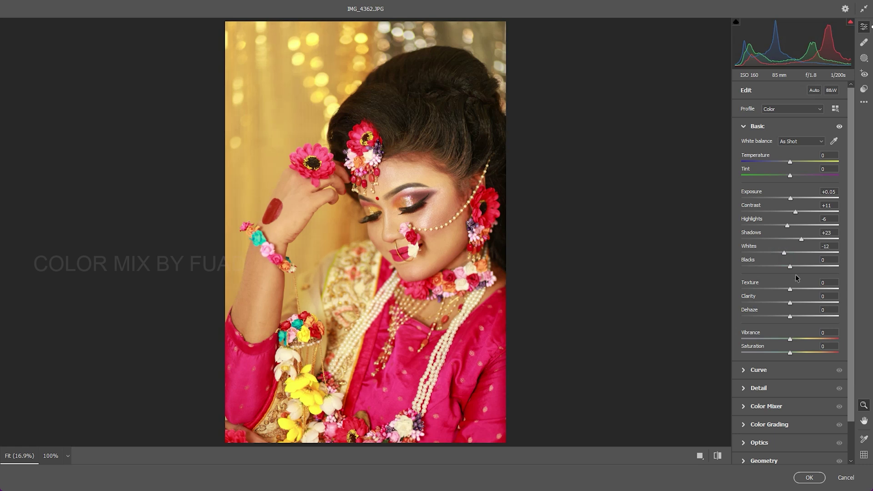
pyautogui.moveTo(790, 269); pyautogui.dragTo(792, 302)
pyautogui.click(790, 289)
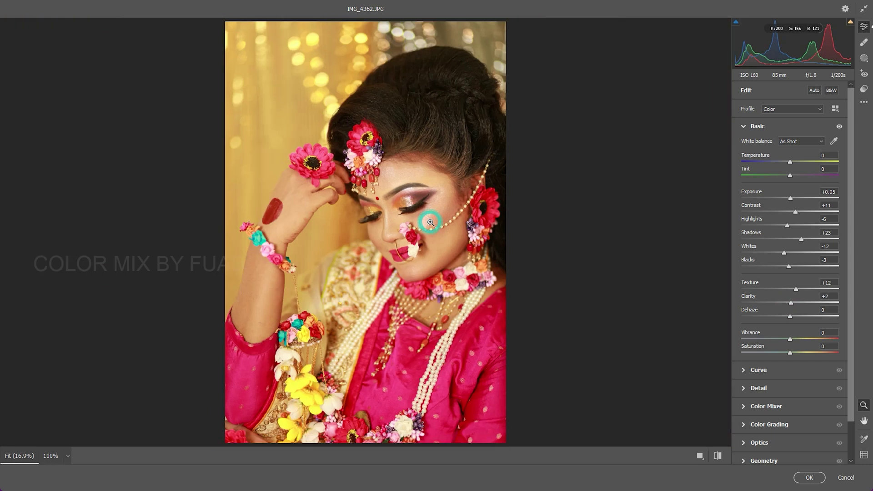
# - Check the face at 100%, add Dehaze +7 and expand the Curve panel
pyautogui.click(430, 223)
pyautogui.scroll(-2, 462, 272)
pyautogui.scroll(-2, 462, 271)
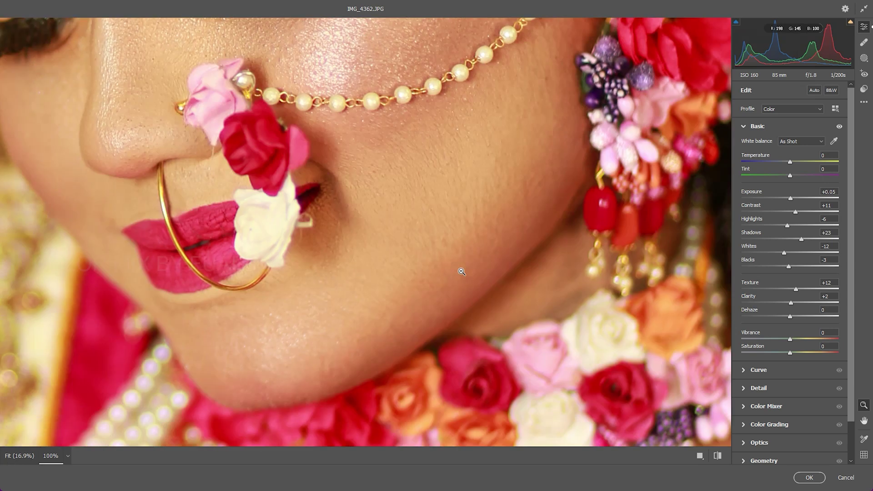
pyautogui.click(452, 224)
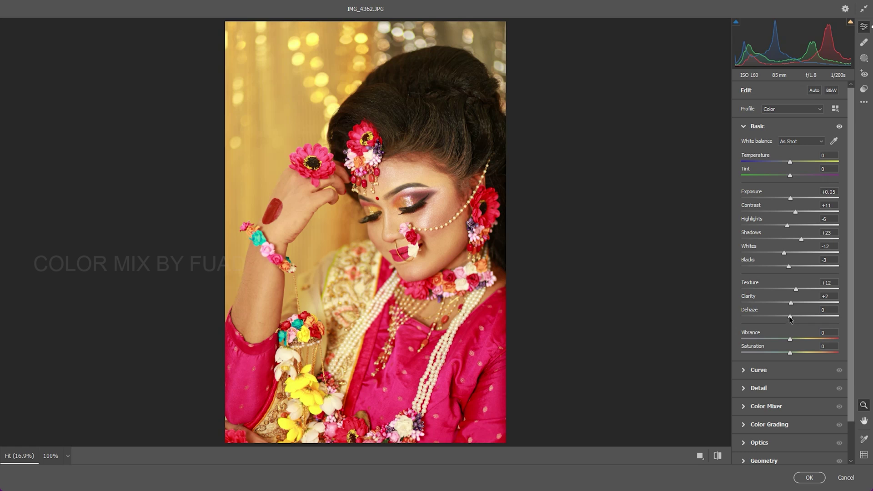
pyautogui.moveTo(791, 317); pyautogui.dragTo(794, 317)
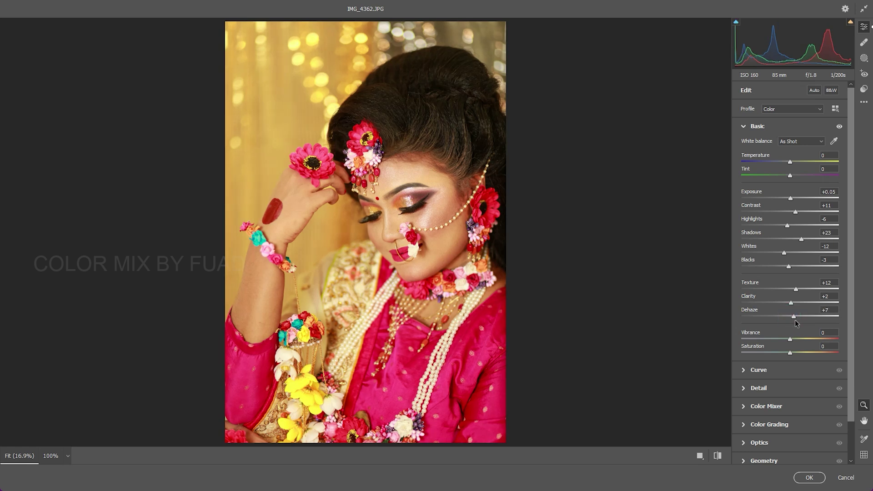
pyautogui.click(764, 369)
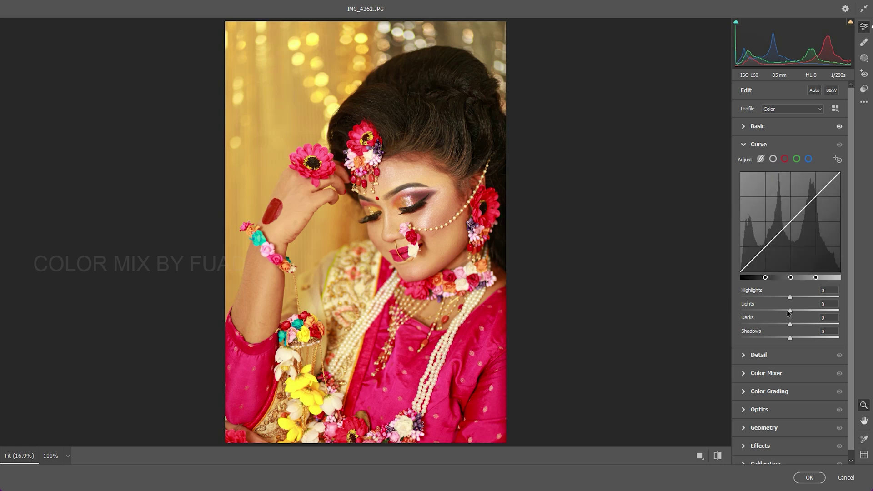
# - Set curve Darks -2 and Highlights -8, then lower the RGB point curve's white point and midtones
pyautogui.moveTo(791, 325); pyautogui.dragTo(805, 343)
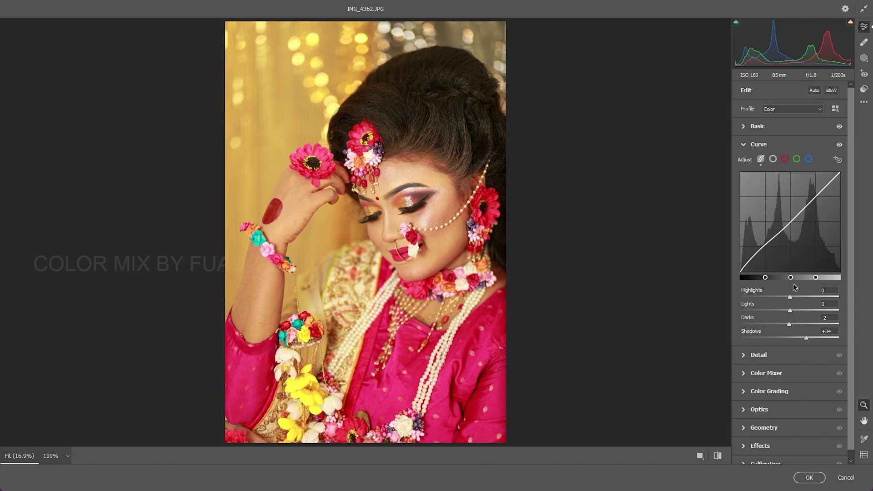
pyautogui.moveTo(791, 297); pyautogui.dragTo(786, 298)
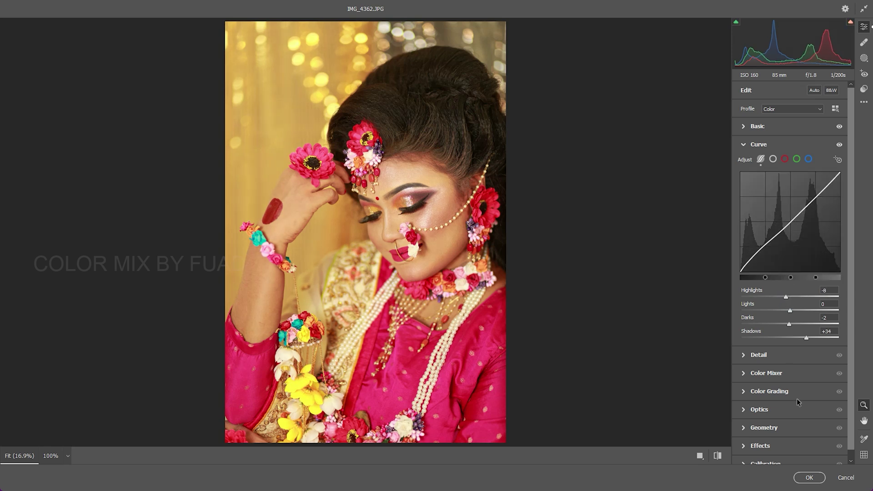
pyautogui.click(773, 159)
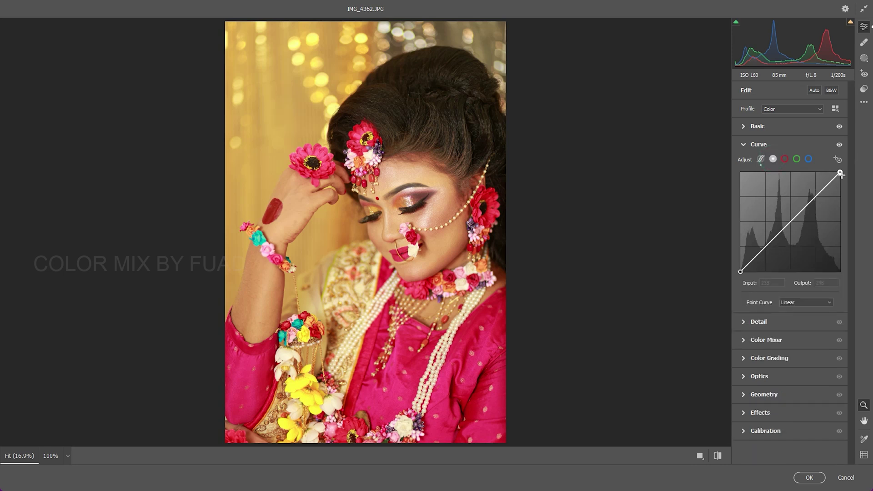
pyautogui.moveTo(840, 172); pyautogui.dragTo(833, 172)
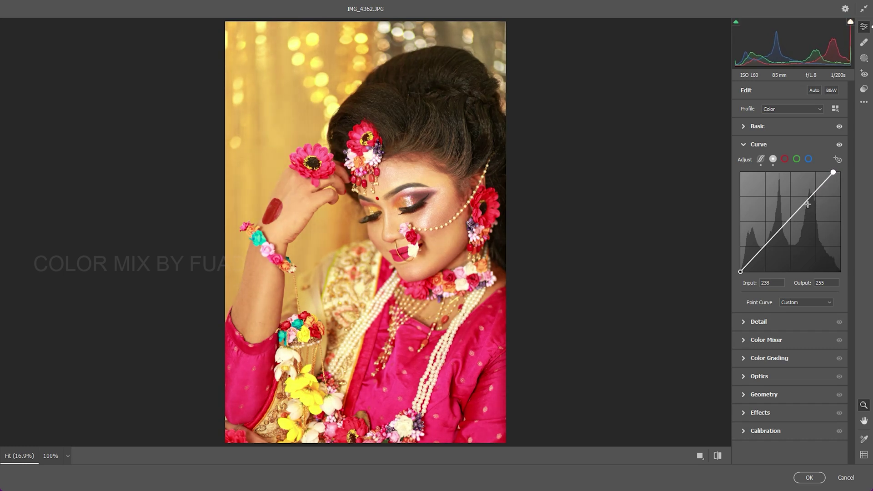
pyautogui.moveTo(789, 220); pyautogui.dragTo(791, 221)
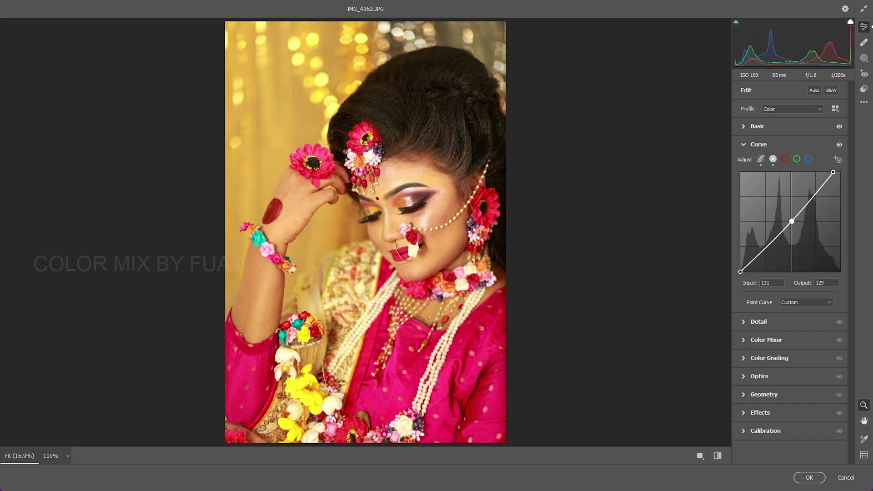
pyautogui.click(740, 272)
# - Shape the red channel curve: lower its midpoint, adjust the top endpoint, lift the black point
pyautogui.click(785, 160)
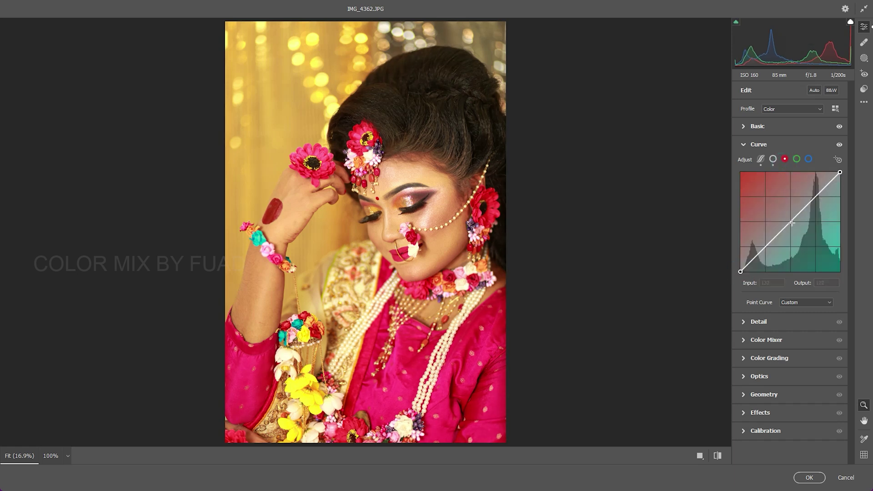
pyautogui.moveTo(789, 222); pyautogui.dragTo(791, 225)
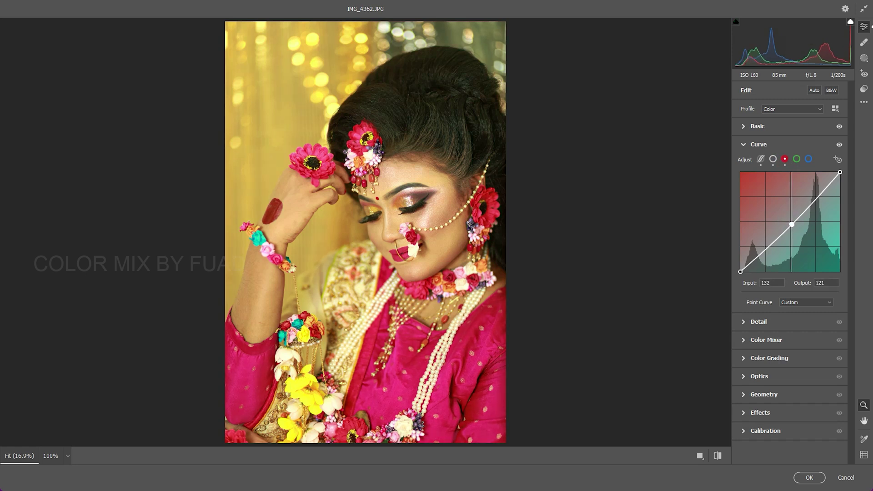
pyautogui.press('Left')
pyautogui.press('Right')
pyautogui.press('Right')
pyautogui.press('Right')
pyautogui.press('Up')
pyautogui.press('Up')
pyautogui.press('Up')
pyautogui.press('Up')
pyautogui.press('Up')
pyautogui.press('Up')
pyautogui.press('Up')
pyautogui.press('Up')
pyautogui.press('Right')
pyautogui.press('Down')
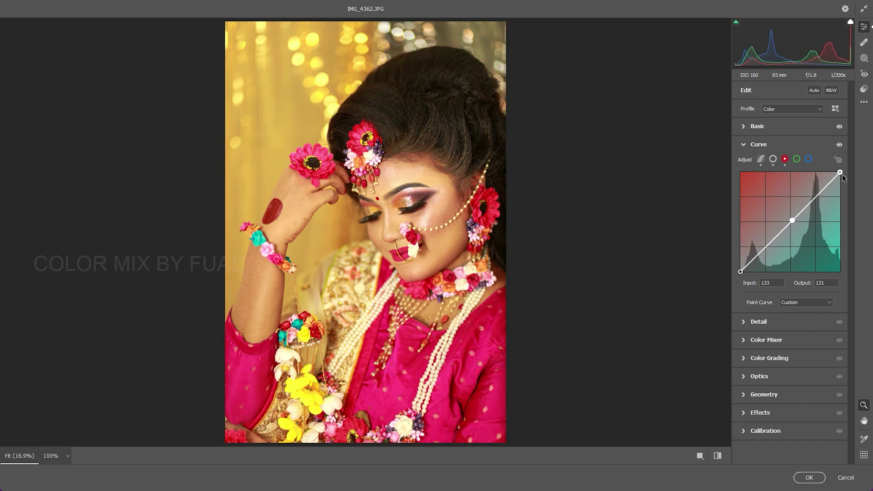
pyautogui.moveTo(840, 172); pyautogui.dragTo(839, 179)
pyautogui.press('Left')
pyautogui.press('Left')
pyautogui.press('Left')
pyautogui.press('Up')
pyautogui.press('Up')
pyautogui.press('Up')
pyautogui.click(741, 272)
pyautogui.press('Left')
pyautogui.press('Left')
pyautogui.press('Up')
pyautogui.press('Up')
pyautogui.press('Up')
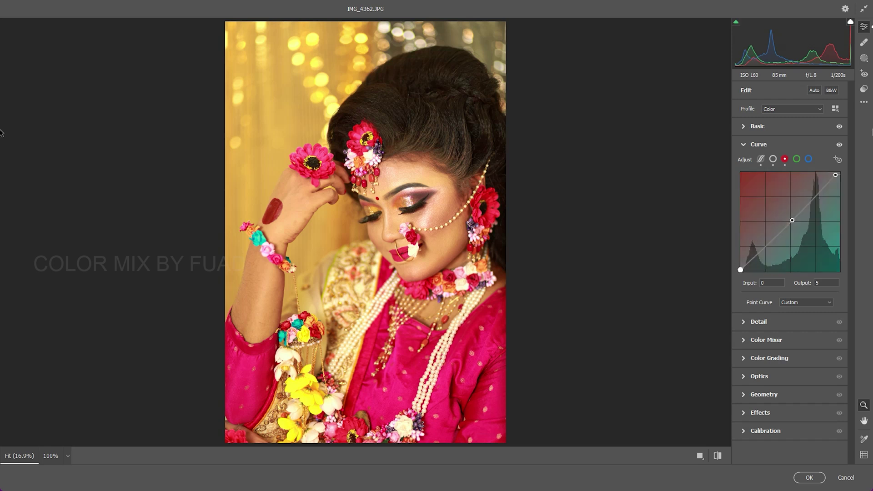
# - Lift the green and blue curves' black points and pull their white points in, blue 249 to 254
pyautogui.click(796, 159)
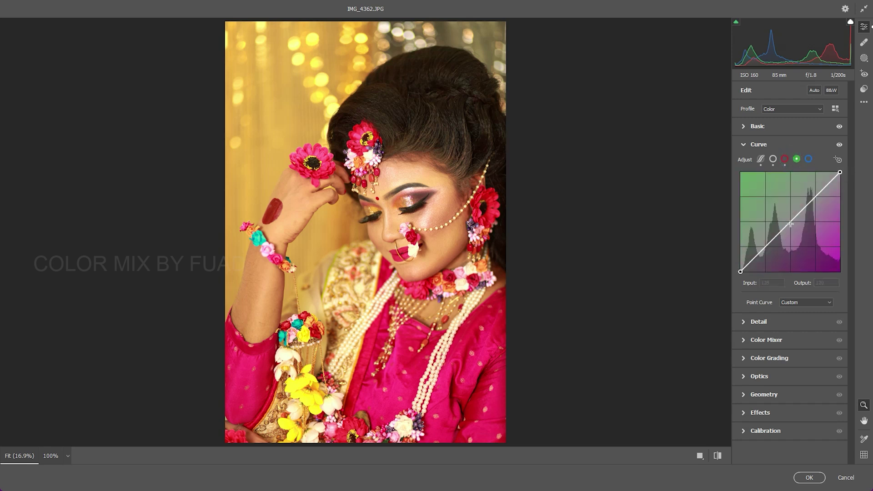
pyautogui.click(790, 223)
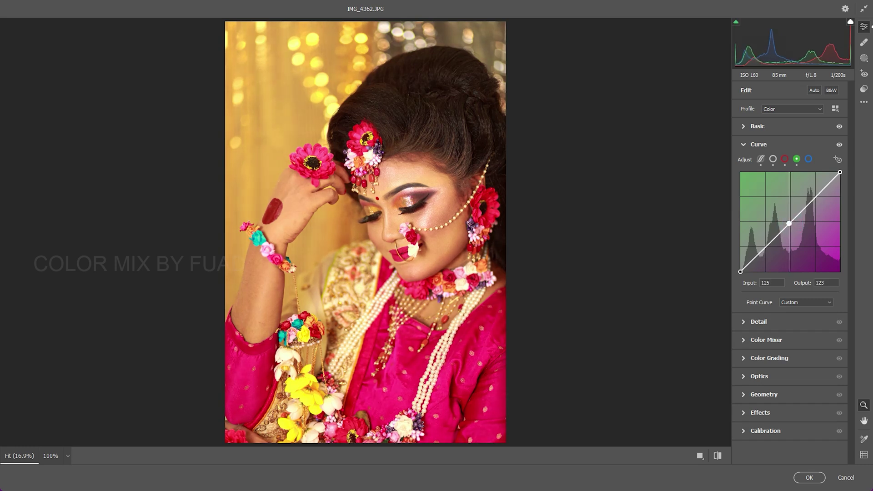
pyautogui.moveTo(839, 172); pyautogui.dragTo(839, 174)
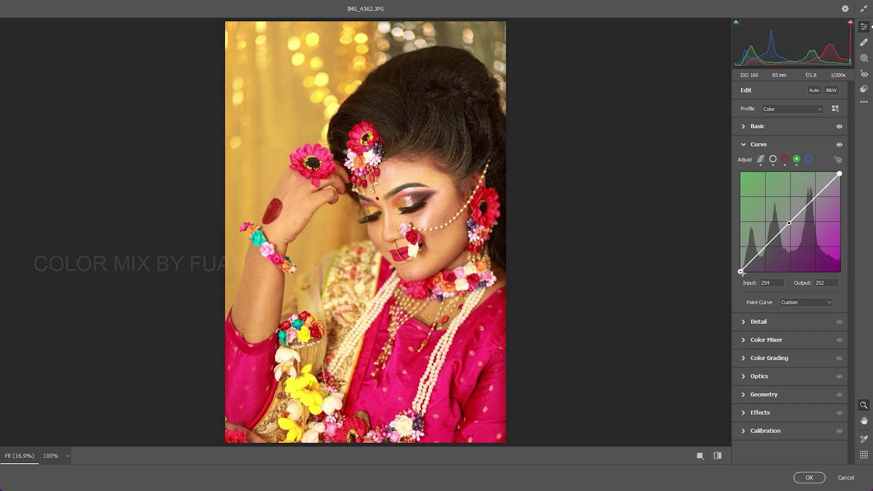
pyautogui.click(740, 272)
pyautogui.moveTo(740, 272); pyautogui.dragTo(741, 270)
pyautogui.press('Up')
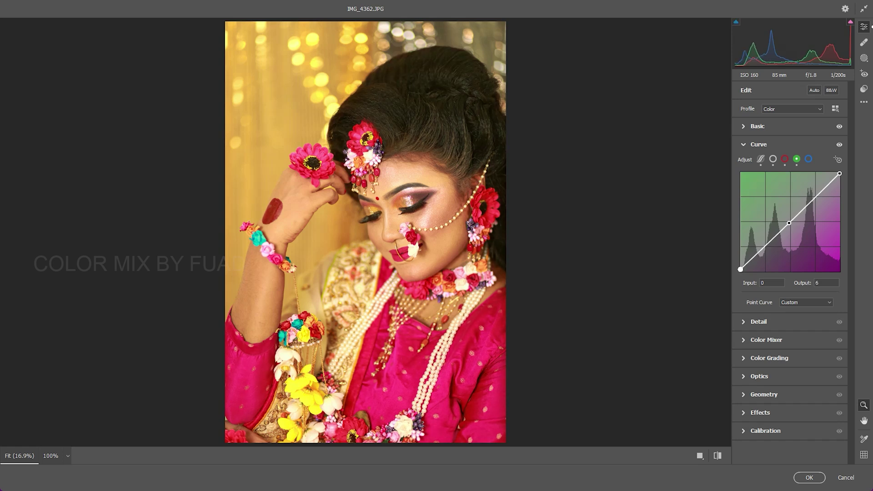
pyautogui.click(808, 159)
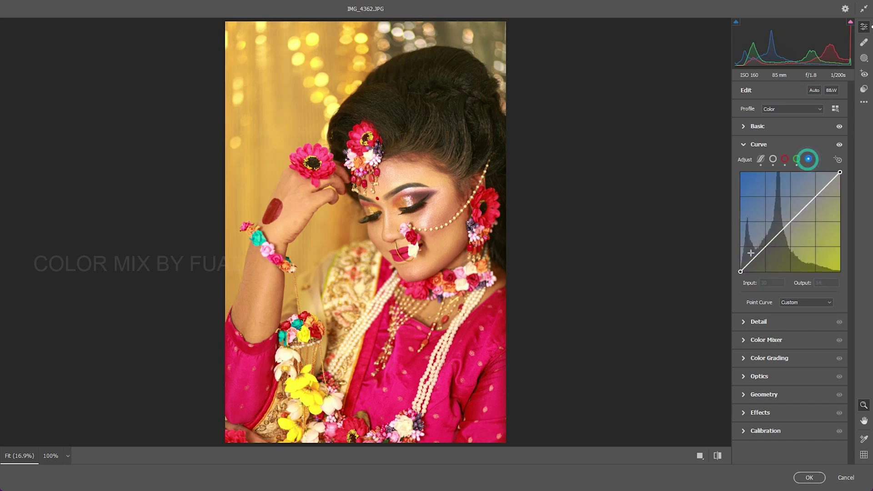
pyautogui.moveTo(740, 271); pyautogui.dragTo(741, 272)
pyautogui.moveTo(840, 172); pyautogui.dragTo(838, 173)
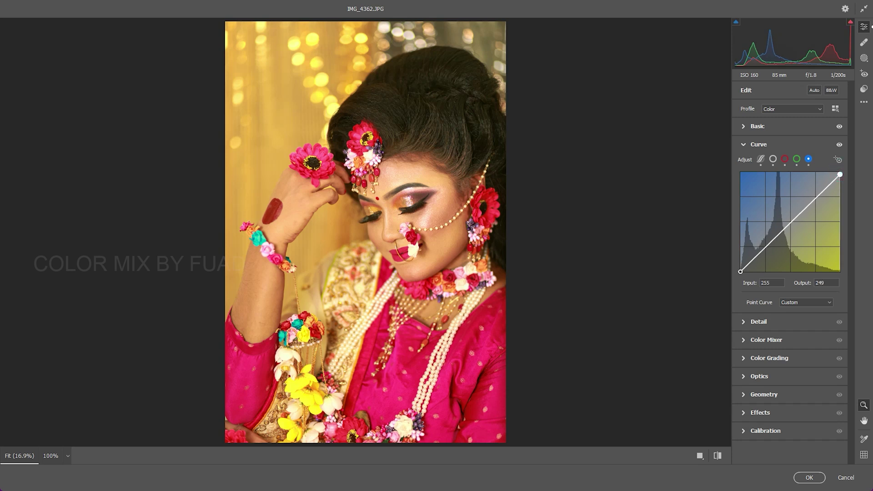
# - Set Detail sharpening to 21
pyautogui.click(768, 322)
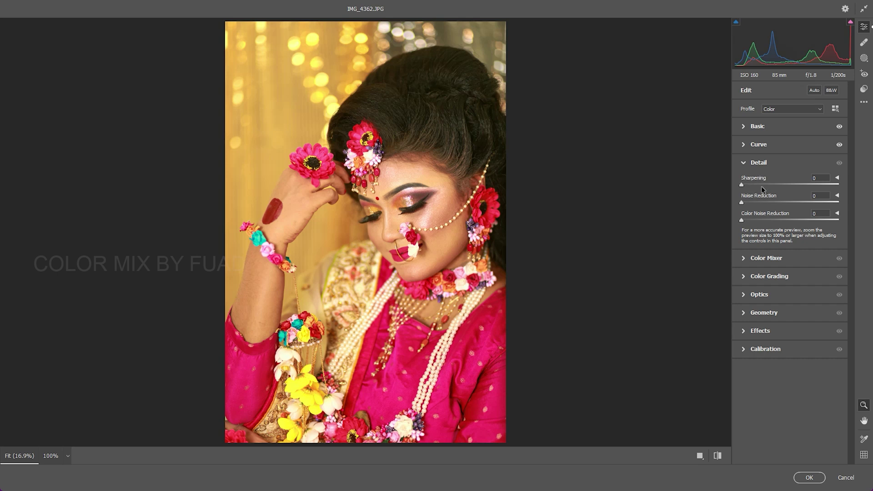
pyautogui.moveTo(758, 184); pyautogui.dragTo(751, 187)
pyautogui.click(774, 258)
# - Mute orange and yellow saturation and adjust red, yellow and green luminance
pyautogui.click(768, 209)
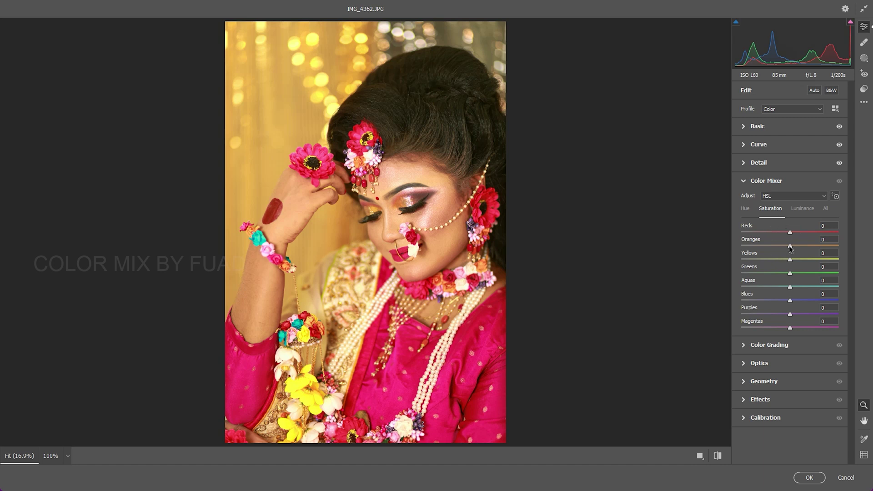
pyautogui.moveTo(790, 246)
pyautogui.mouseDown()
pyautogui.moveTo(779, 259)
pyautogui.moveTo(789, 232)
pyautogui.moveTo(796, 246)
pyautogui.moveTo(785, 232)
pyautogui.mouseUp()
pyautogui.click(802, 208)
pyautogui.moveTo(790, 260)
pyautogui.mouseDown()
pyautogui.moveTo(780, 260)
pyautogui.moveTo(785, 273)
pyautogui.mouseUp()
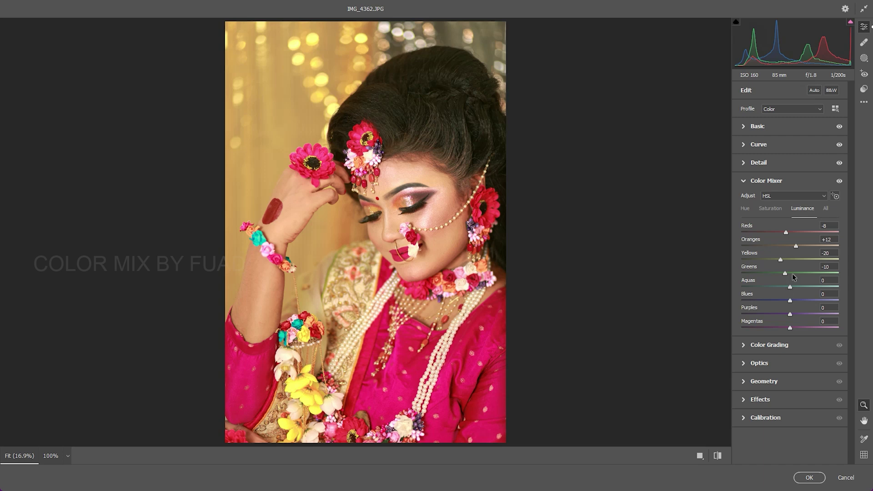
# - Shift hues Blues -73, Purples -10, Yellows +7, then desaturate Yellows to -36
pyautogui.click(745, 208)
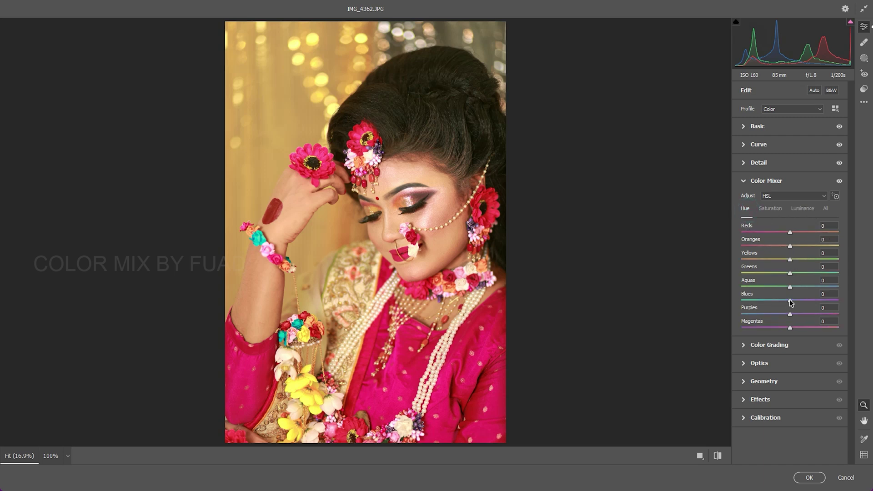
pyautogui.moveTo(790, 301)
pyautogui.mouseDown()
pyautogui.moveTo(754, 301)
pyautogui.moveTo(778, 301)
pyautogui.moveTo(769, 286)
pyautogui.moveTo(792, 286)
pyautogui.moveTo(758, 273)
pyautogui.moveTo(806, 273)
pyautogui.mouseUp()
pyautogui.moveTo(791, 314); pyautogui.dragTo(786, 314)
pyautogui.moveTo(788, 261)
pyautogui.mouseDown()
pyautogui.moveTo(749, 262)
pyautogui.moveTo(791, 267)
pyautogui.mouseUp()
pyautogui.click(773, 209)
pyautogui.click(776, 208)
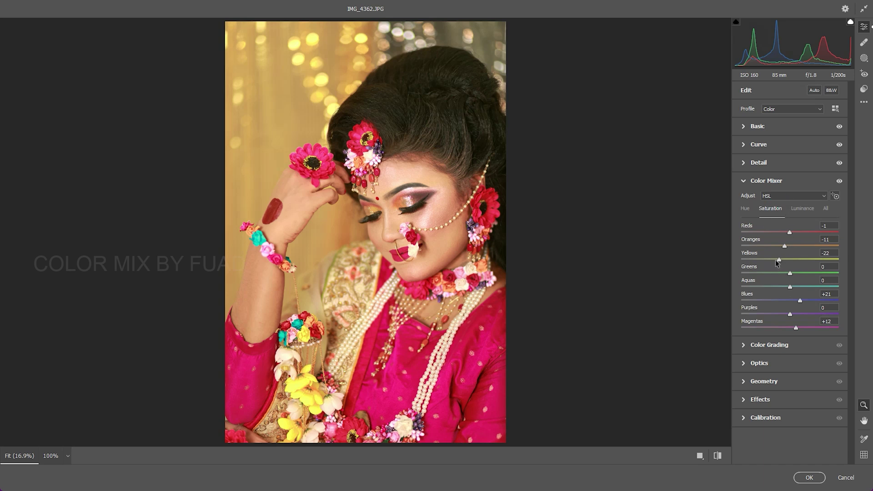
pyautogui.moveTo(778, 259); pyautogui.dragTo(771, 261)
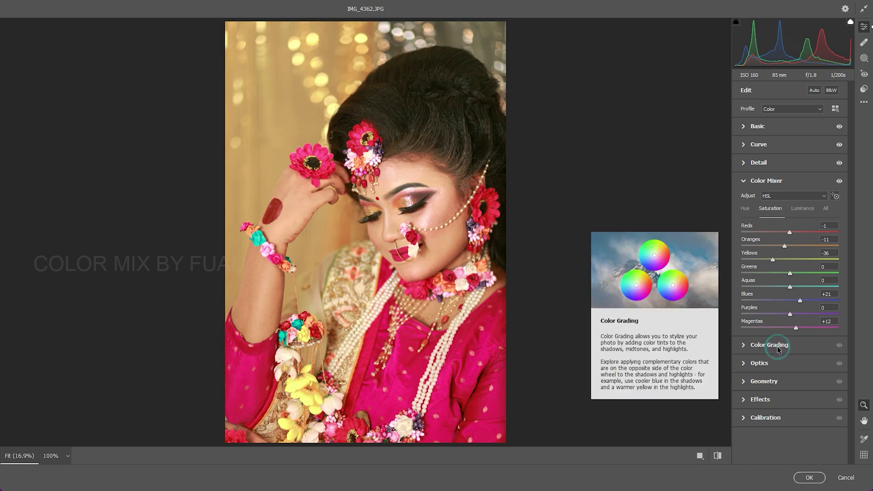
# - Tint the midtones from blue toward pink in Color Grading
pyautogui.click(779, 346)
pyautogui.click(784, 250)
pyautogui.moveTo(783, 279); pyautogui.dragTo(786, 287)
pyautogui.moveTo(790, 284); pyautogui.dragTo(801, 295)
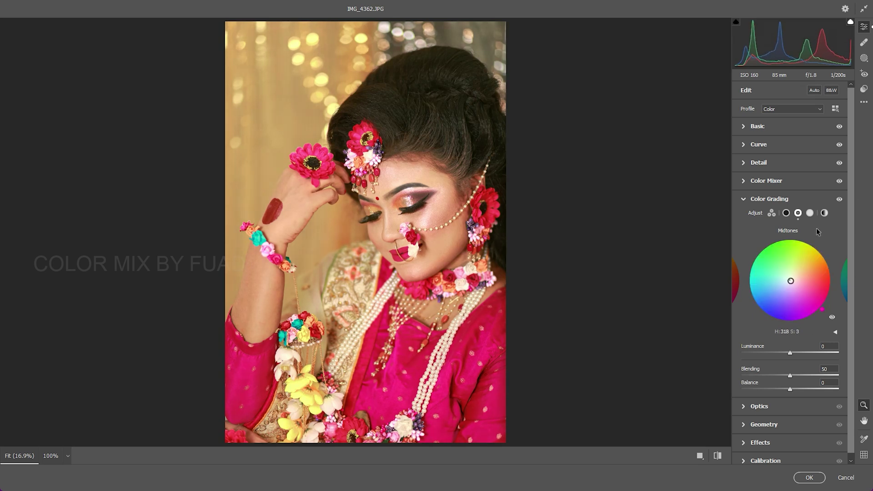
# - Tint the highlights slightly, settling the highlight hue at 67
pyautogui.click(809, 212)
pyautogui.moveTo(790, 281); pyautogui.dragTo(789, 281)
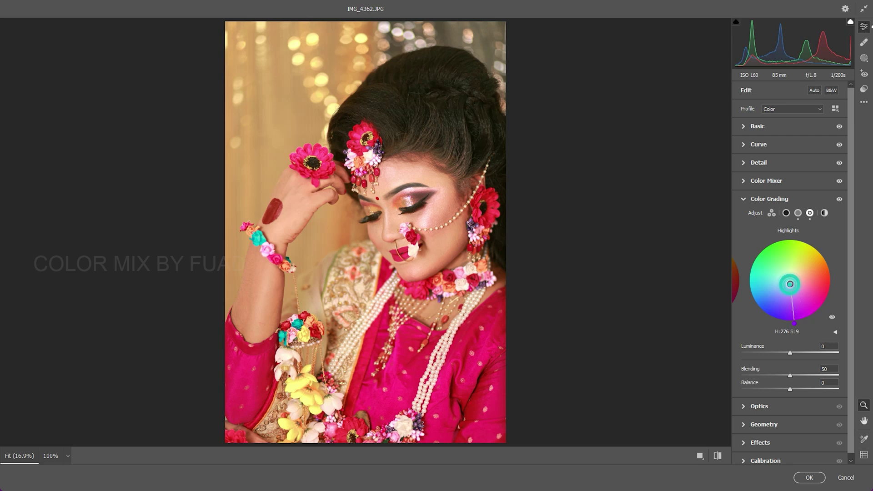
pyautogui.moveTo(794, 324)
pyautogui.mouseDown()
pyautogui.moveTo(815, 319)
pyautogui.moveTo(702, 314)
pyautogui.moveTo(803, 243)
pyautogui.mouseUp()
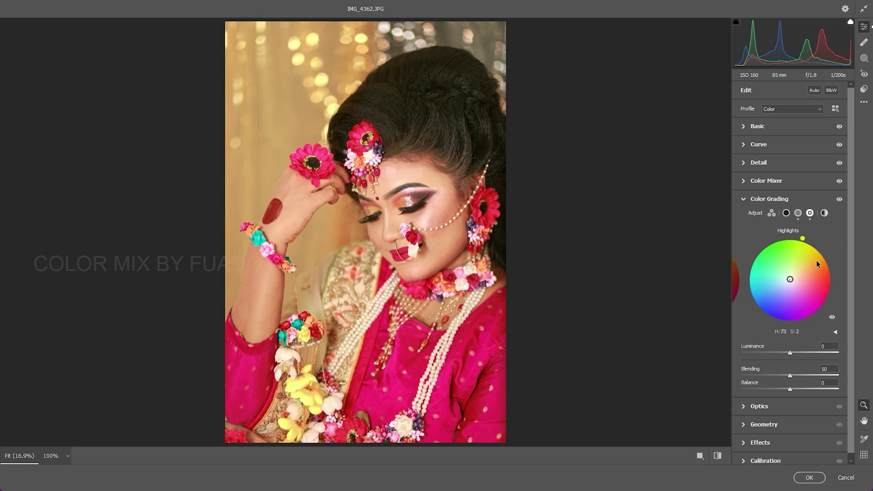
pyautogui.moveTo(805, 242); pyautogui.dragTo(808, 243)
# - Tint the shadows to hue 274, saturation 7, and lower shadow luminance to -39
pyautogui.click(782, 213)
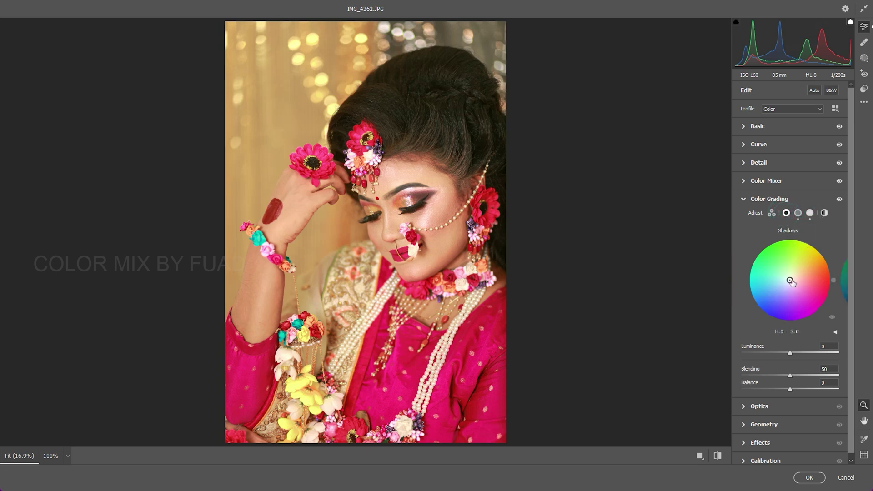
pyautogui.moveTo(790, 281); pyautogui.dragTo(809, 277)
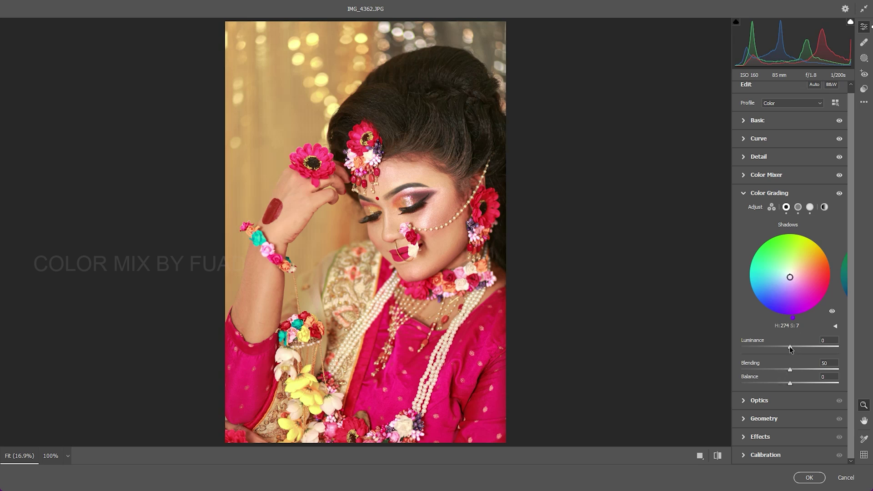
pyautogui.moveTo(790, 349); pyautogui.dragTo(770, 355)
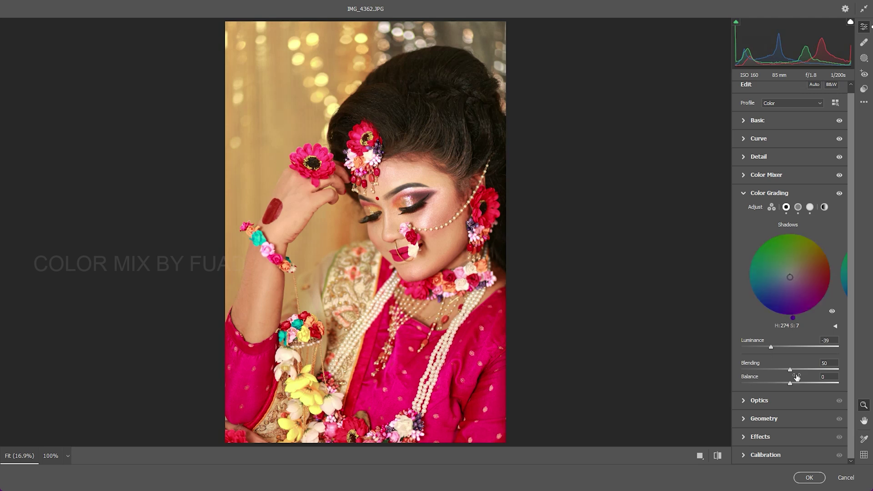
# - Add a -14 vignette and lower the red primary saturation to -3
pyautogui.click(761, 436)
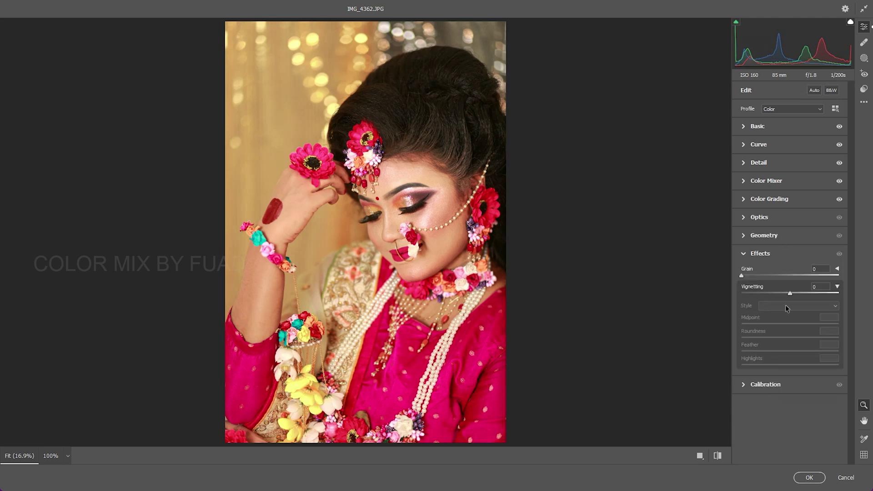
pyautogui.moveTo(790, 294); pyautogui.dragTo(783, 294)
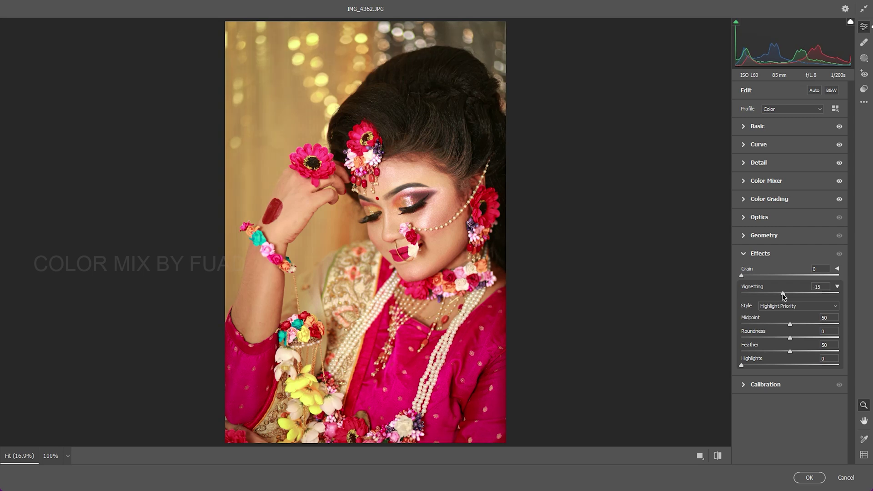
pyautogui.click(765, 384)
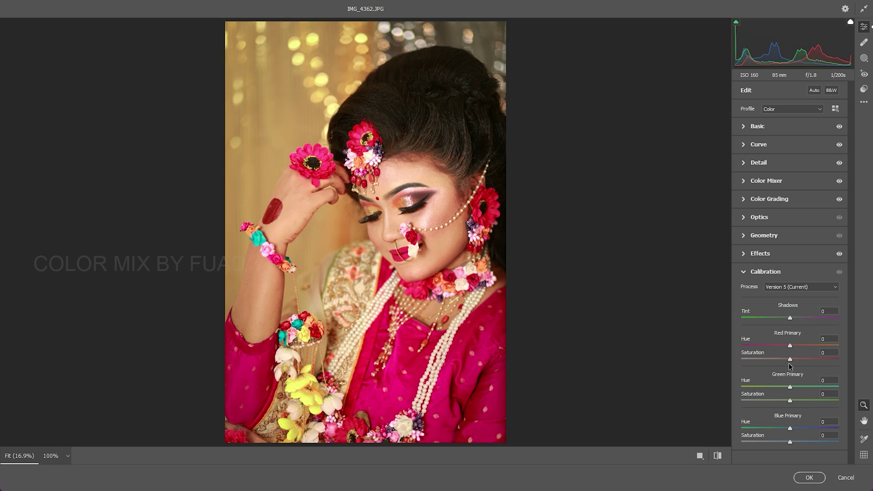
pyautogui.moveTo(790, 359)
pyautogui.mouseDown()
pyautogui.moveTo(780, 362)
pyautogui.moveTo(790, 363)
pyautogui.mouseUp()
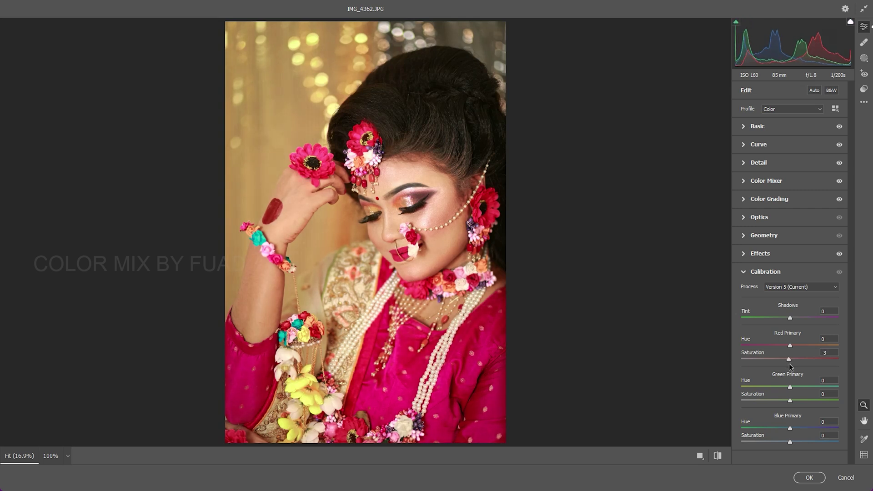
# - Set the green primary to hue +10 and saturation +7
pyautogui.moveTo(789, 402); pyautogui.dragTo(795, 402)
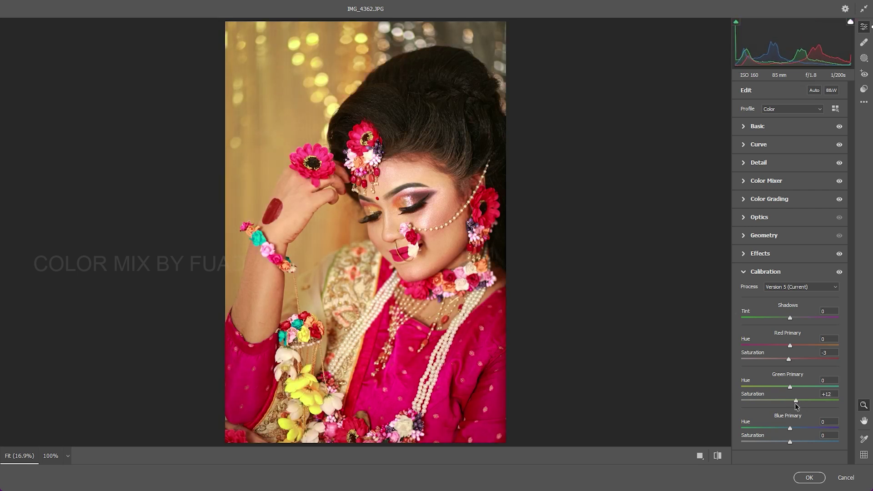
pyautogui.moveTo(795, 403); pyautogui.dragTo(766, 388)
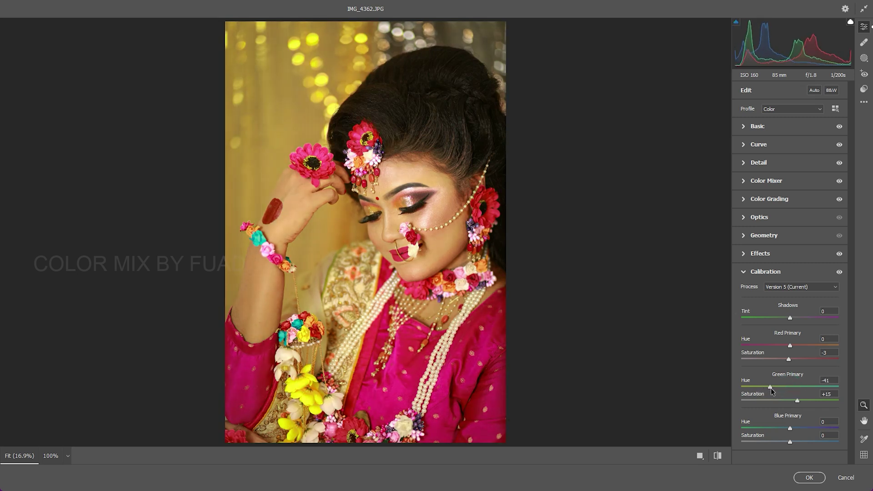
pyautogui.moveTo(771, 389)
pyautogui.mouseDown()
pyautogui.moveTo(825, 396)
pyautogui.moveTo(812, 397)
pyautogui.mouseUp()
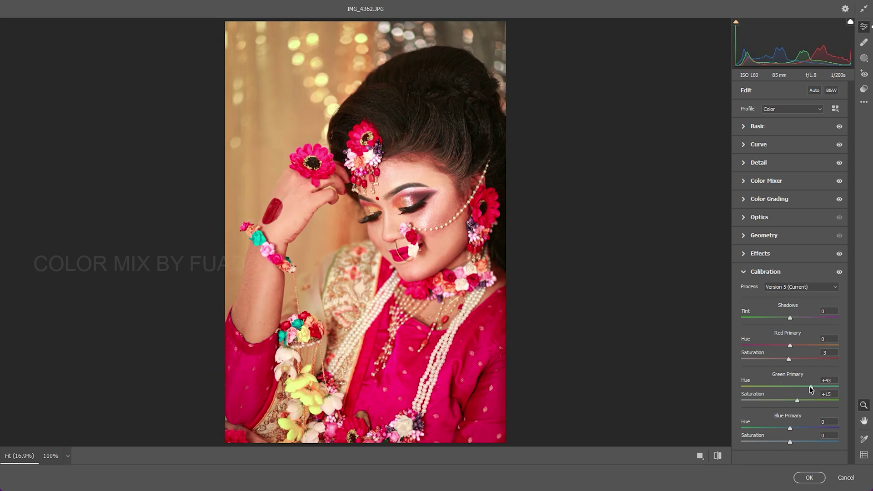
pyautogui.moveTo(807, 388)
pyautogui.mouseDown()
pyautogui.moveTo(791, 401)
pyautogui.moveTo(796, 388)
pyautogui.mouseUp()
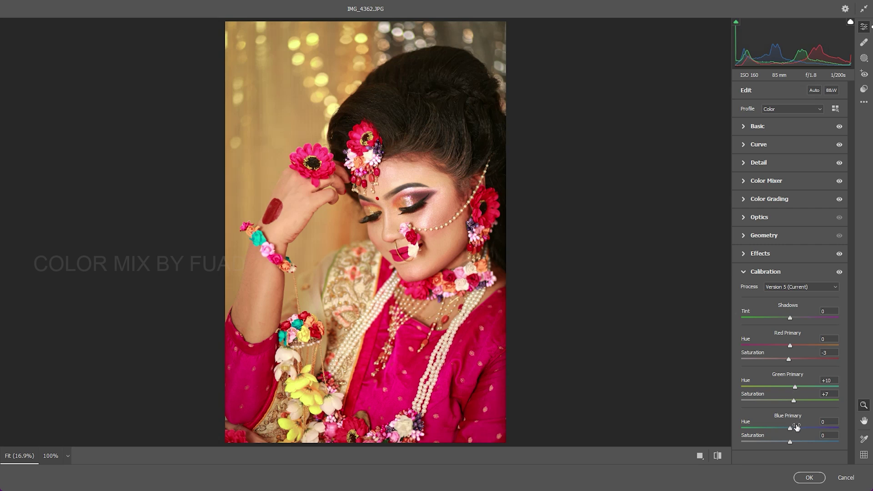
# - Set the blue primary to hue +2 and saturation +6
pyautogui.moveTo(792, 428); pyautogui.dragTo(778, 428)
pyautogui.moveTo(777, 428)
pyautogui.mouseDown()
pyautogui.moveTo(803, 430)
pyautogui.moveTo(792, 431)
pyautogui.mouseUp()
pyautogui.moveTo(777, 443); pyautogui.dragTo(780, 443)
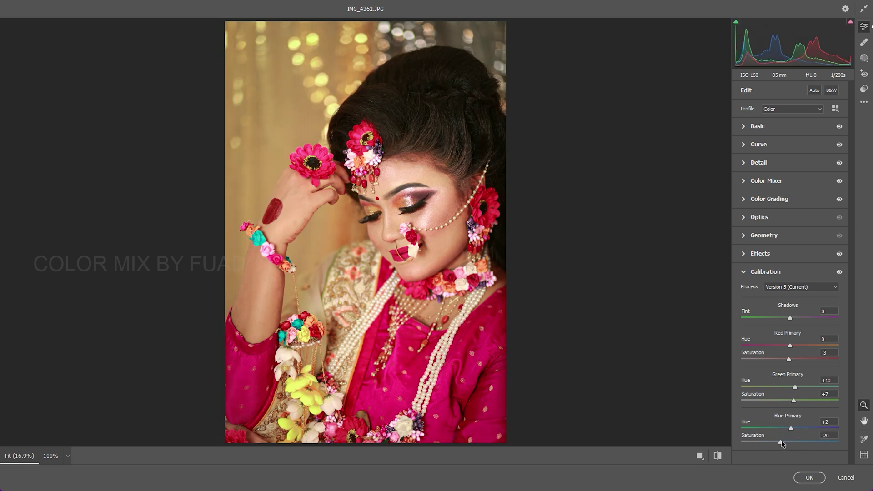
pyautogui.moveTo(827, 445); pyautogui.dragTo(795, 447)
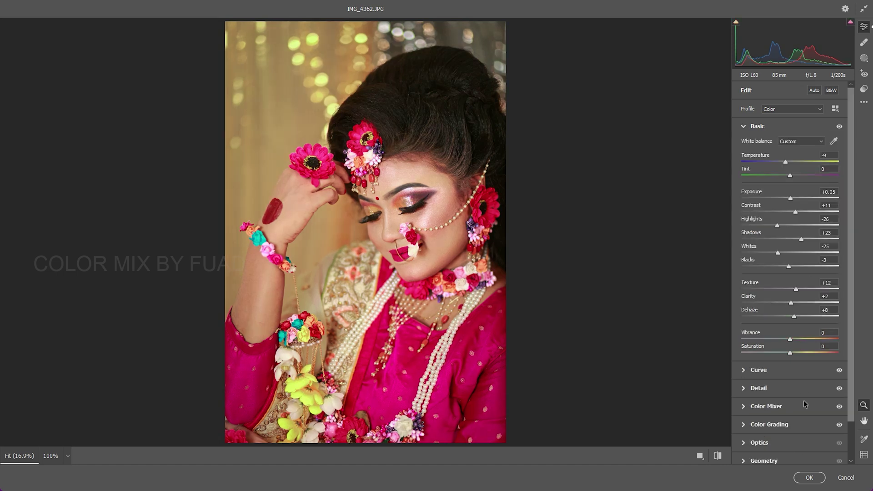
# - Commit the Camera Raw grading to Layer 1 copy 4
pyautogui.click(808, 478)
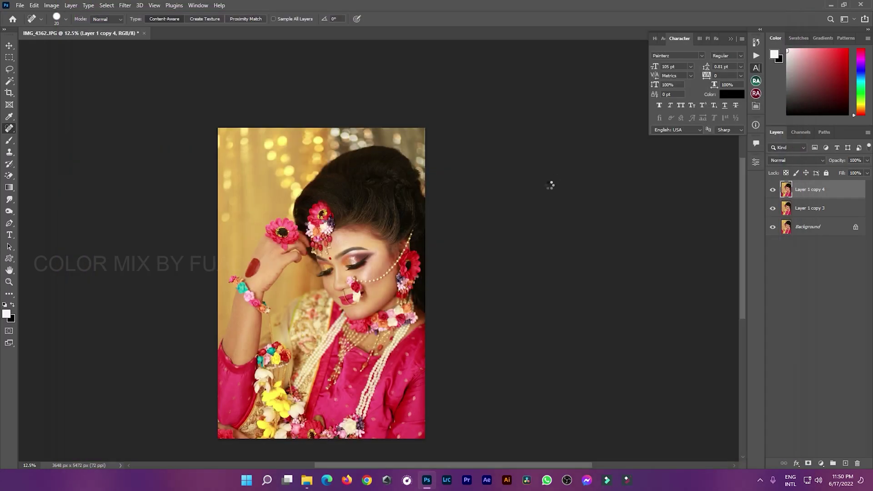
pyautogui.scroll(-2, 486, 285)
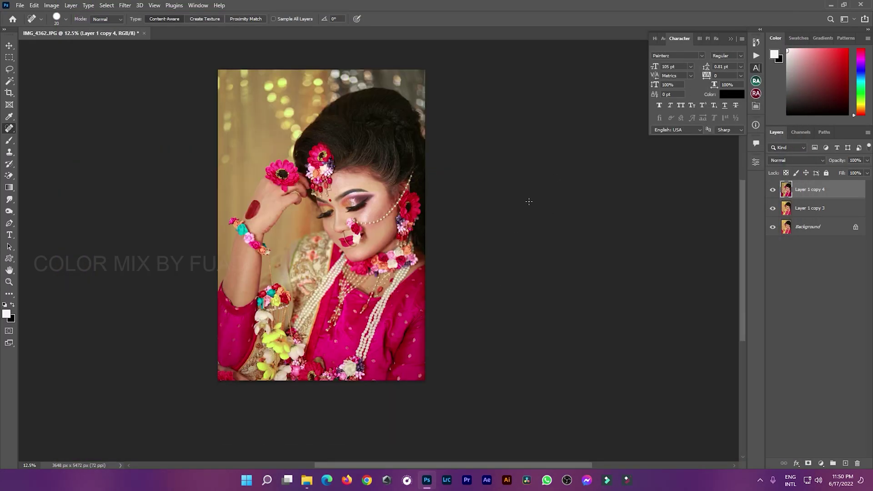
pyautogui.hscroll(-3, 537, 227)
pyautogui.scroll(1, 541, 250)
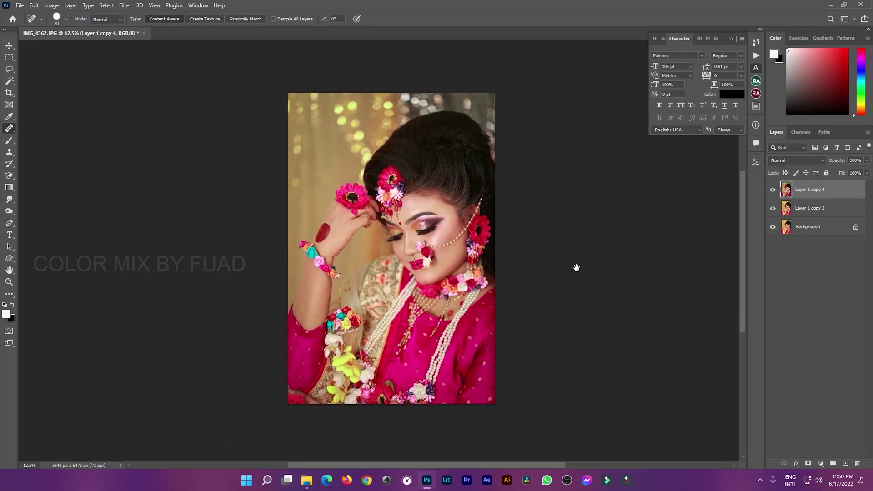
# - Toggle Layer 1 copy 4 to compare with the original, leaving it visible
pyautogui.click(771, 191)
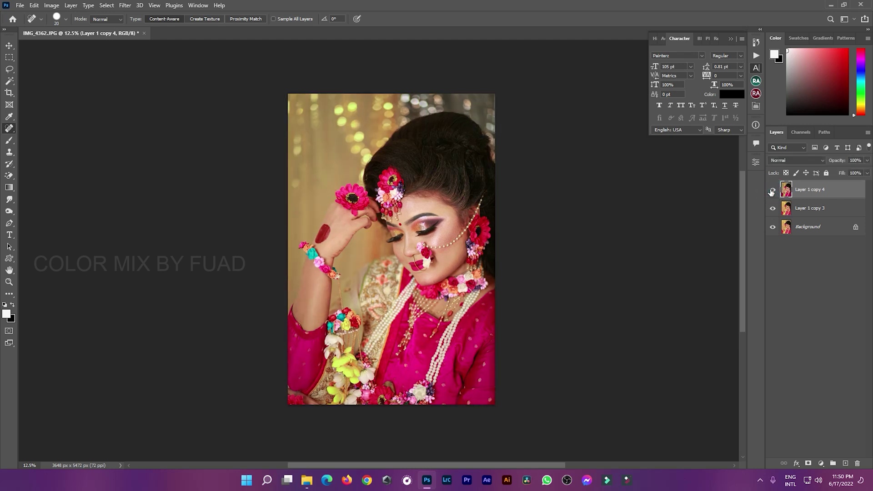
pyautogui.click(772, 190)
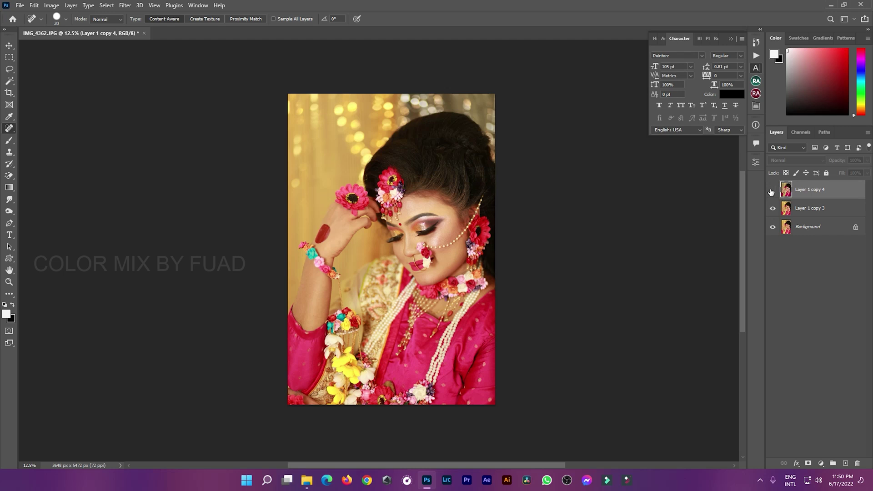
pyautogui.click(772, 191)
pyautogui.click(772, 191)
pyautogui.click(771, 191)
pyautogui.click(772, 191)
pyautogui.click(772, 191)
pyautogui.hotkey('ctrl', '+')
pyautogui.hotkey('ctrl', '+')
pyautogui.hotkey('ctrl', '+')
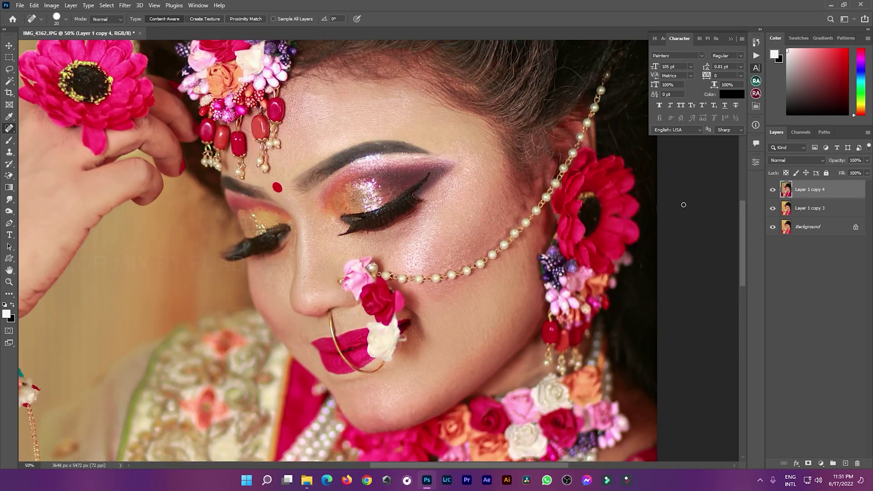
# - Open the Retouching Academy Beauty Retouch panel and duplicate the top layer as Layer 1 copy 5
pyautogui.click(756, 81)
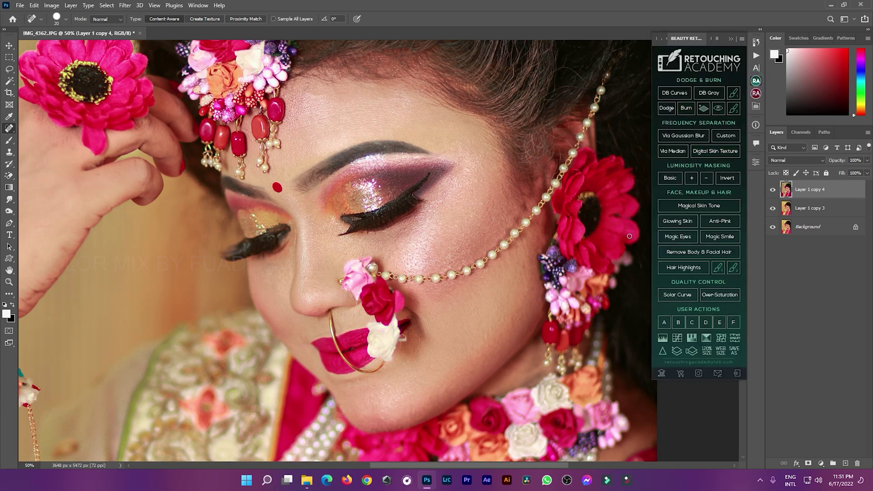
pyautogui.scroll(-2, 629, 236)
pyautogui.scroll(-2, 629, 235)
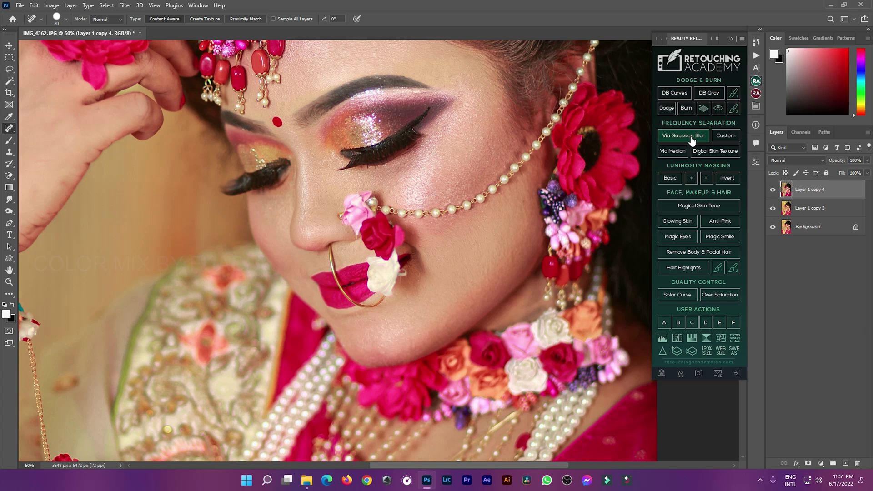
pyautogui.click(755, 107)
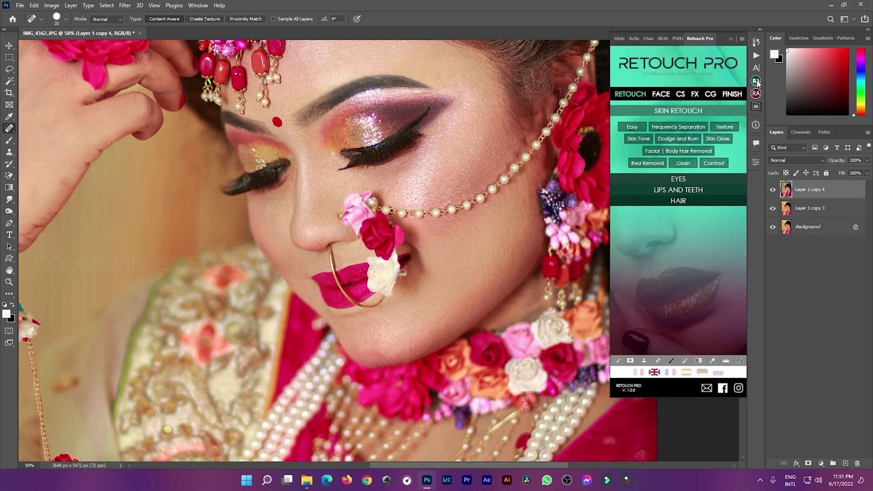
pyautogui.click(755, 81)
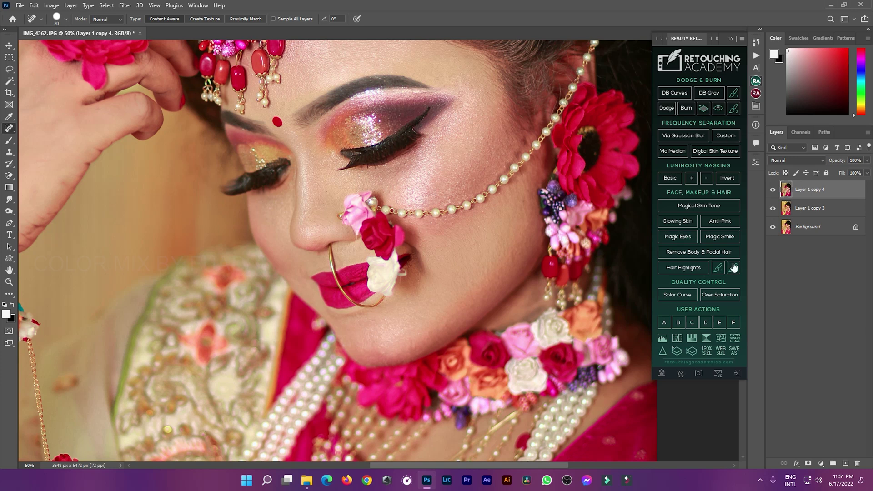
pyautogui.hotkey('ctrl', 'j')
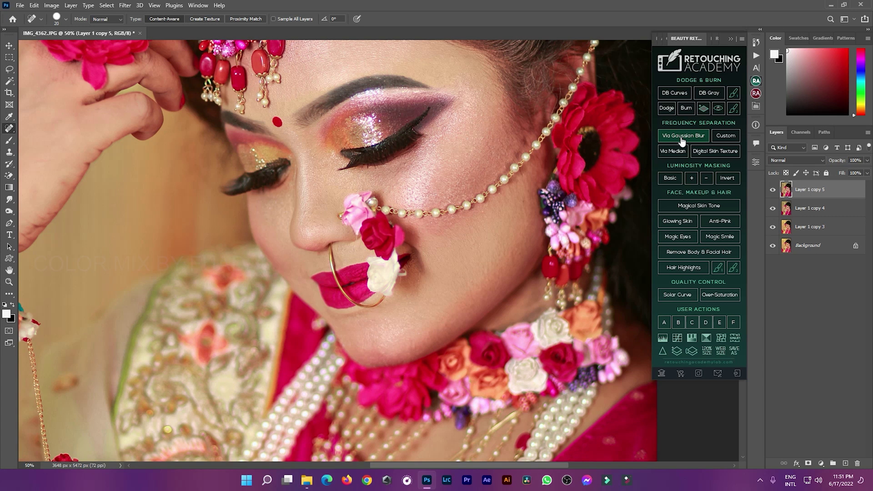
# - Run Gaussian Blur frequency separation at about 3.5 px and target the Low Frequency layer
pyautogui.click(699, 136)
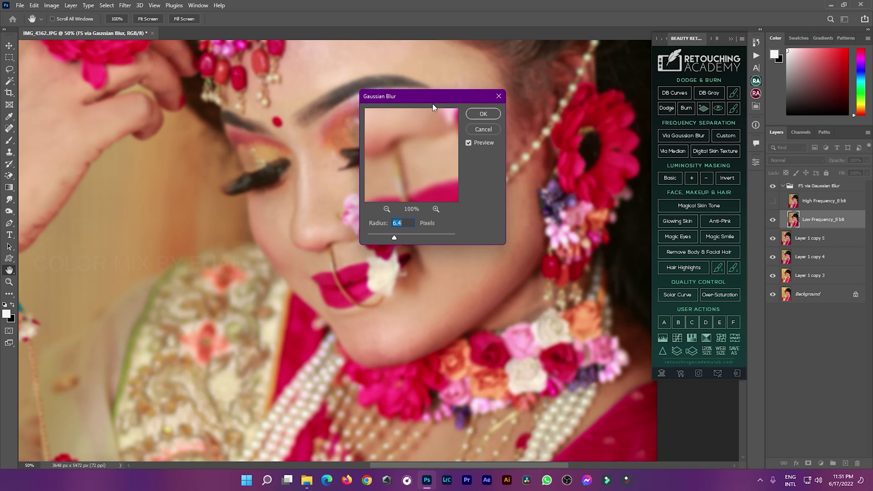
pyautogui.moveTo(433, 107); pyautogui.dragTo(625, 150)
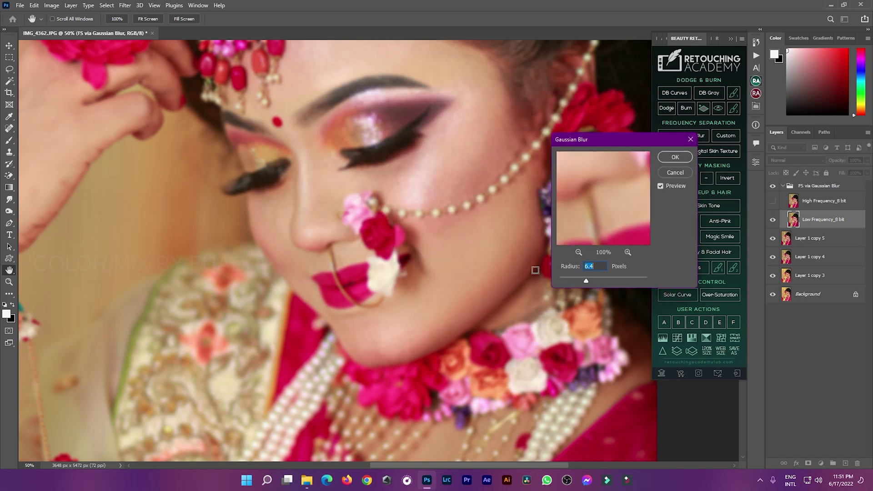
pyautogui.moveTo(586, 282); pyautogui.dragTo(581, 284)
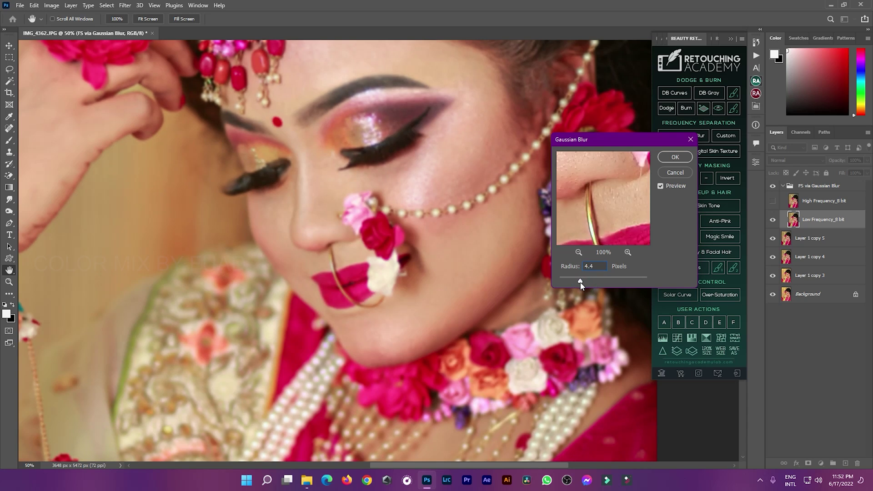
pyautogui.moveTo(579, 283); pyautogui.dragTo(573, 281)
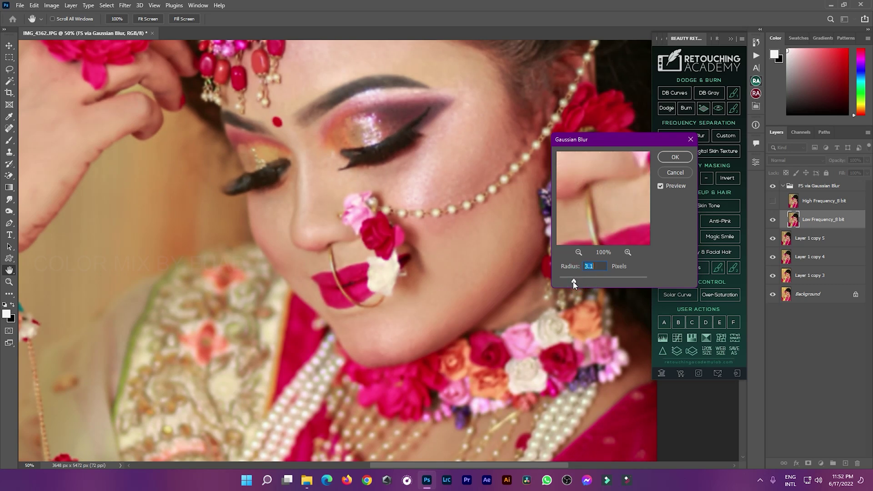
pyautogui.moveTo(574, 282); pyautogui.dragTo(574, 282)
pyautogui.click(666, 158)
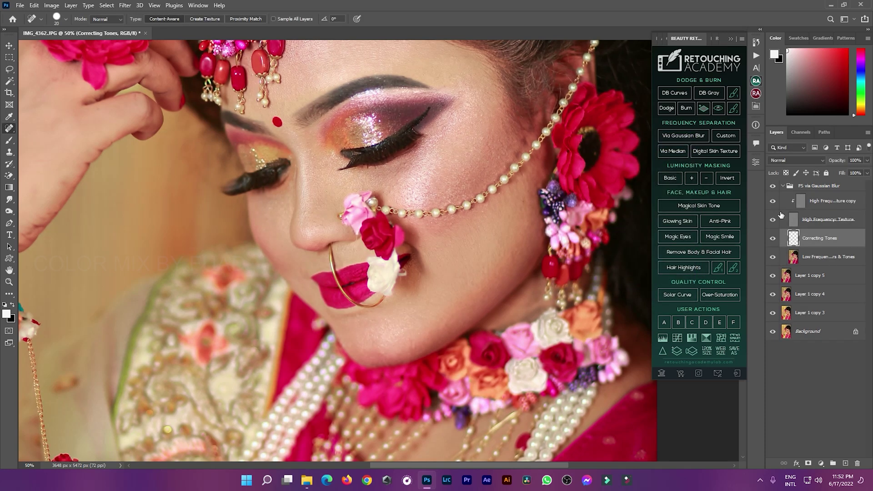
pyautogui.click(830, 260)
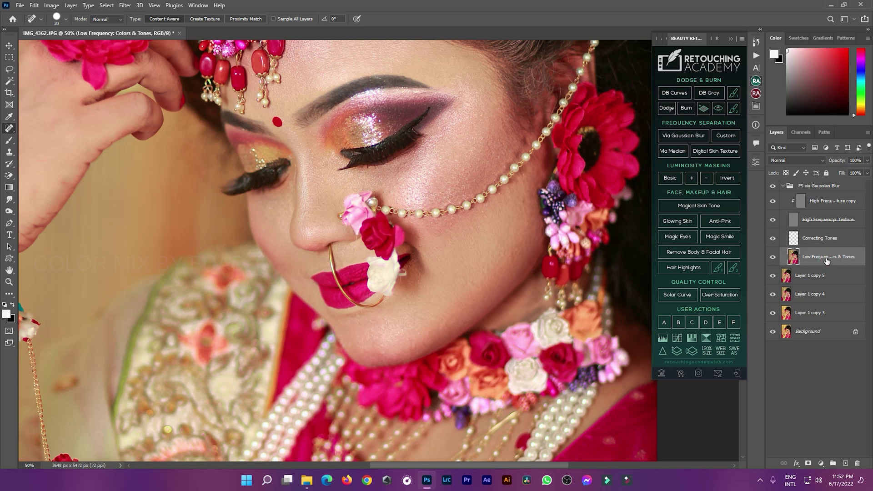
pyautogui.click(6, 144)
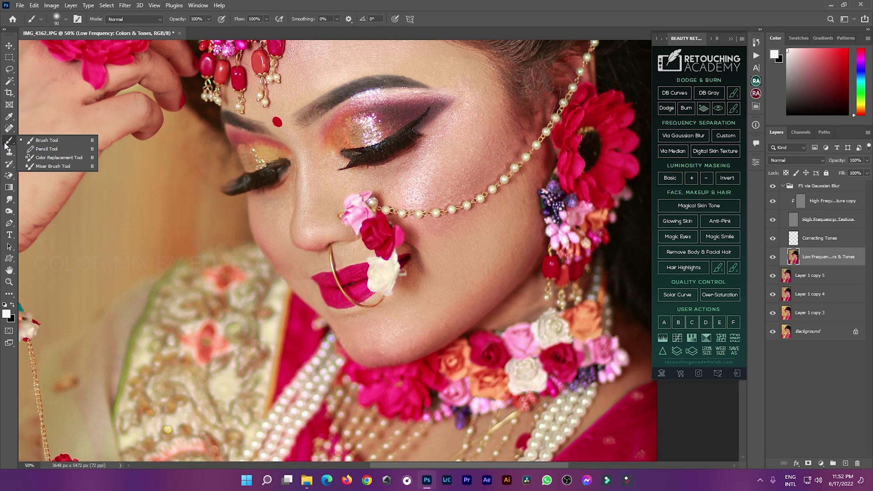
# - Set up the Mixer Brush with Clean Brush on and an empty paint load
pyautogui.click(61, 167)
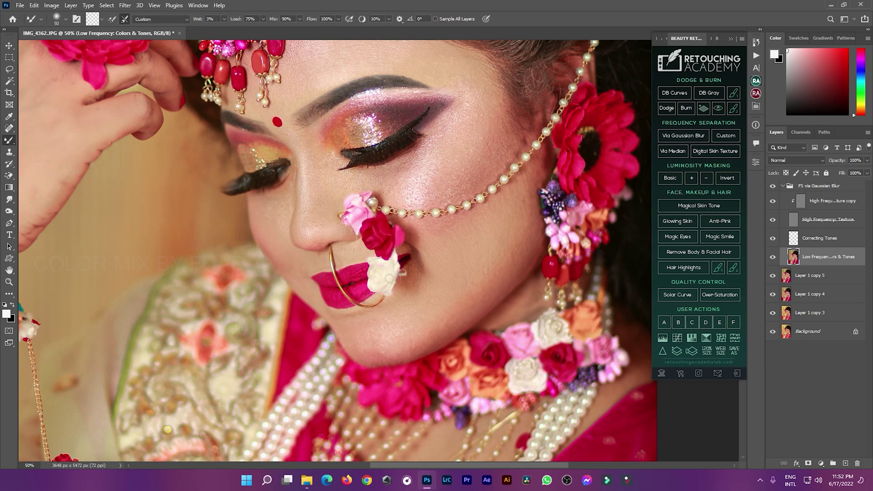
pyautogui.moveTo(352, 136); pyautogui.dragTo(400, 208)
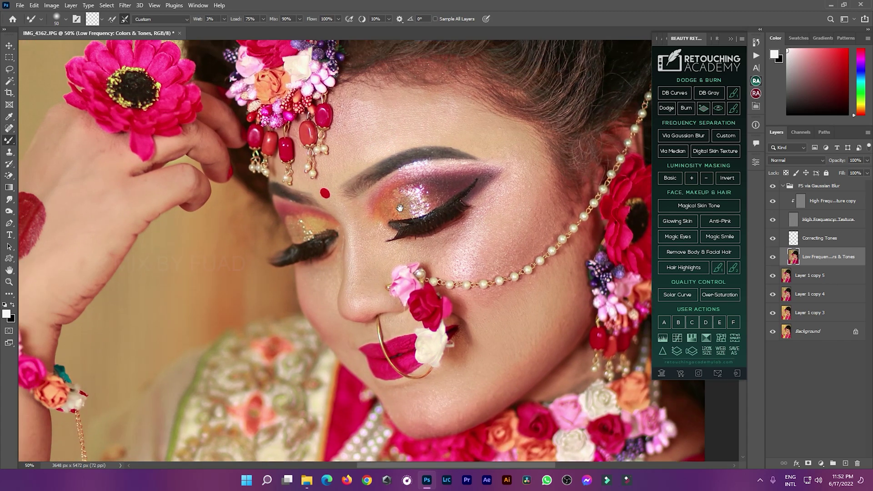
pyautogui.click(102, 19)
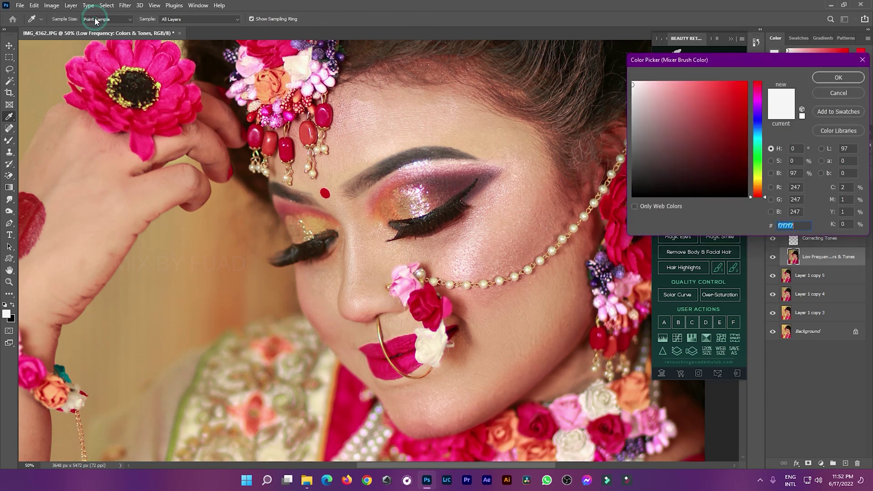
pyautogui.click(854, 91)
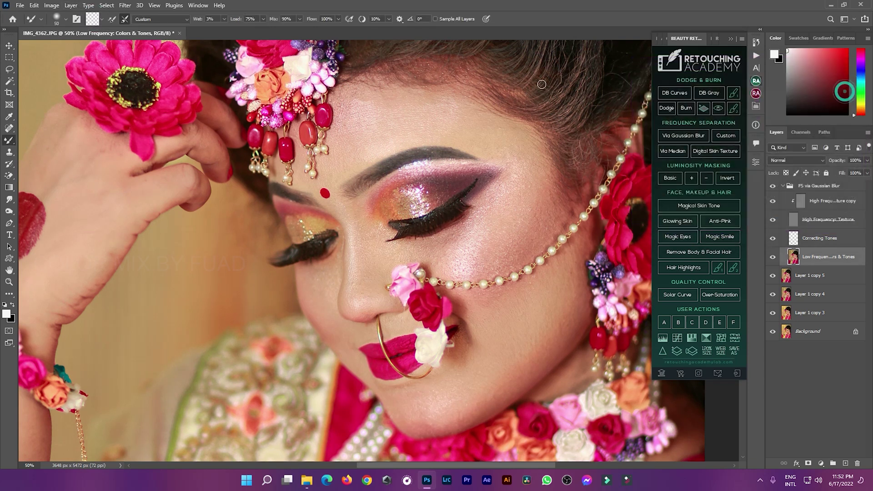
pyautogui.click(121, 20)
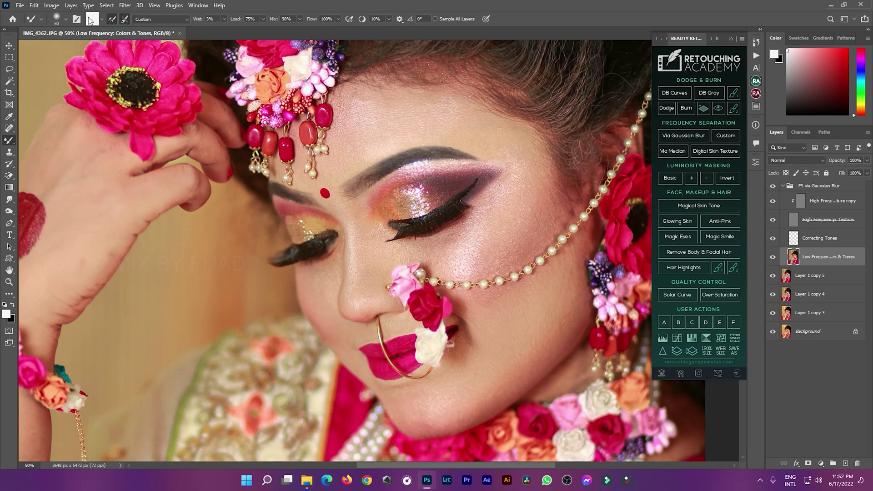
pyautogui.click(190, 32)
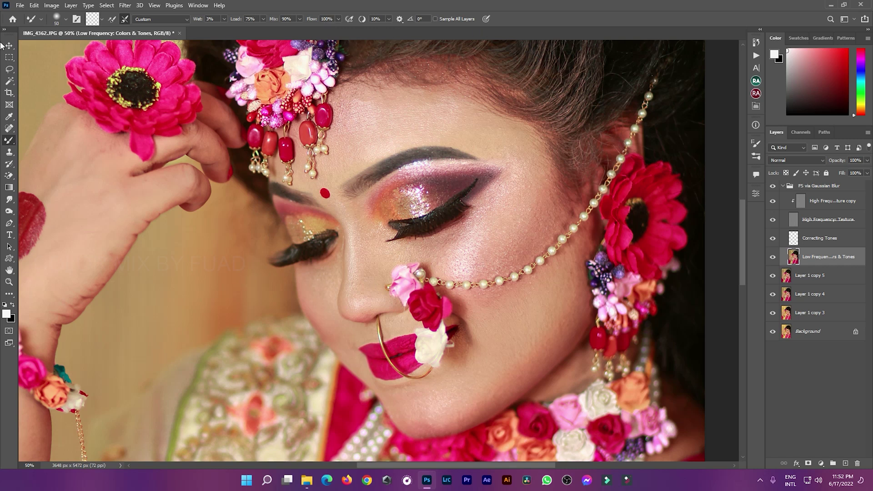
pyautogui.rightClick(14, 141)
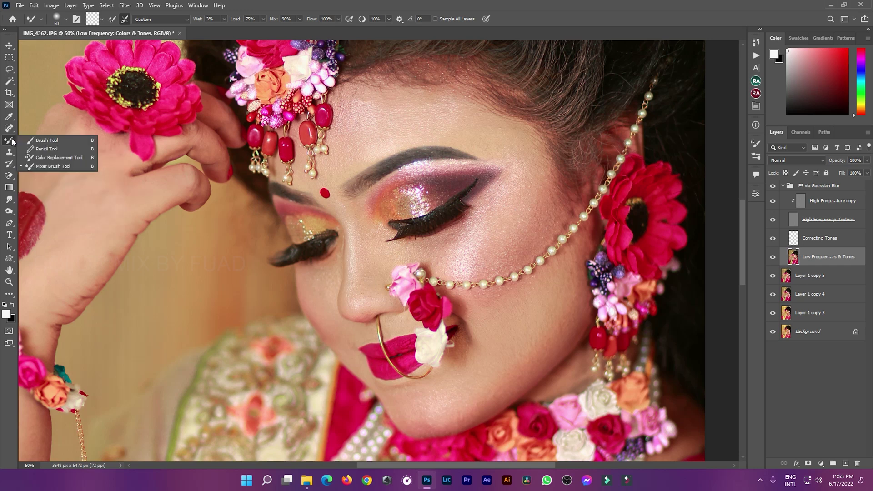
pyautogui.click(68, 166)
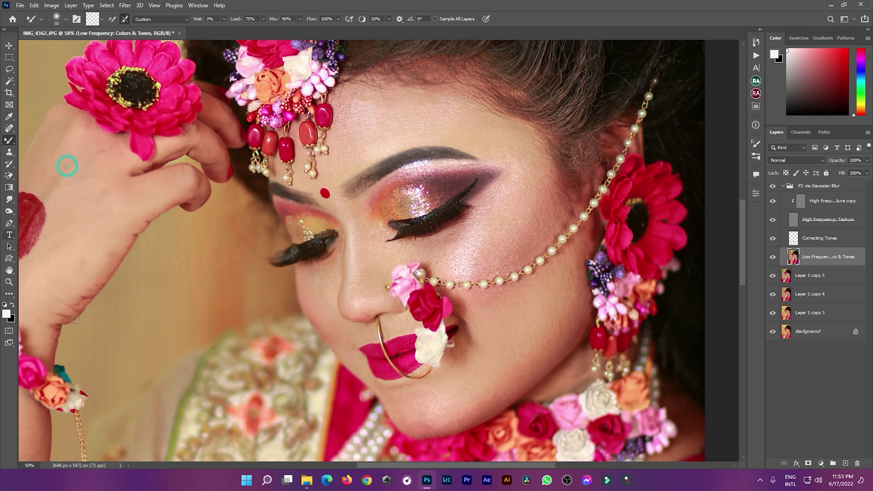
# - Blend the forehead and cheek skin with the Mixer Brush at sizes 200 down to 125
pyautogui.moveTo(492, 264); pyautogui.dragTo(463, 253)
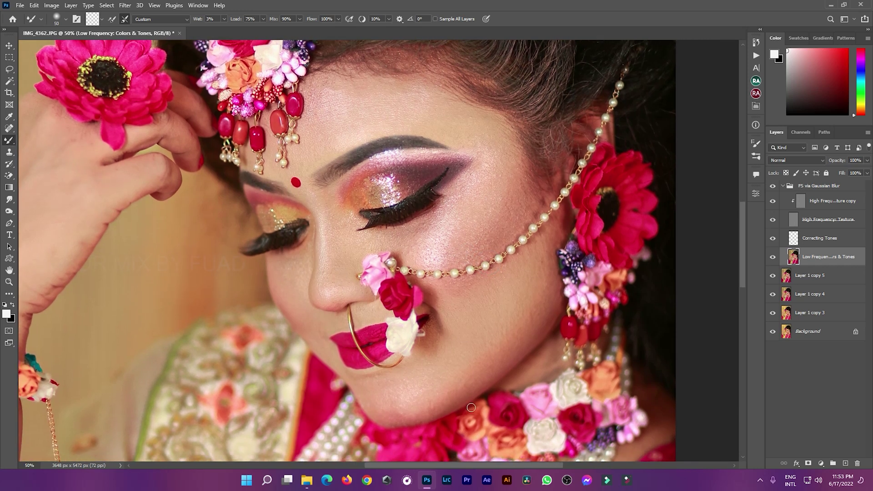
pyautogui.press(']')
pyautogui.press(']')
pyautogui.press(']')
pyautogui.press(']')
pyautogui.press(']')
pyautogui.press(']')
pyautogui.moveTo(322, 120)
pyautogui.mouseDown()
pyautogui.moveTo(332, 93)
pyautogui.moveTo(322, 127)
pyautogui.moveTo(367, 117)
pyautogui.moveTo(317, 141)
pyautogui.moveTo(322, 117)
pyautogui.moveTo(444, 122)
pyautogui.moveTo(486, 148)
pyautogui.moveTo(492, 137)
pyautogui.moveTo(497, 212)
pyautogui.moveTo(491, 232)
pyautogui.mouseUp()
pyautogui.press('[')
pyautogui.press('[')
pyautogui.press('[')
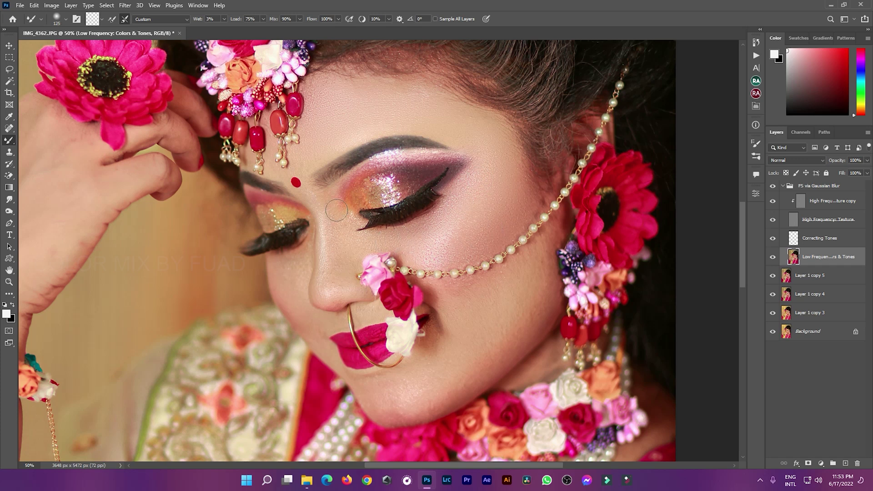
pyautogui.press('[')
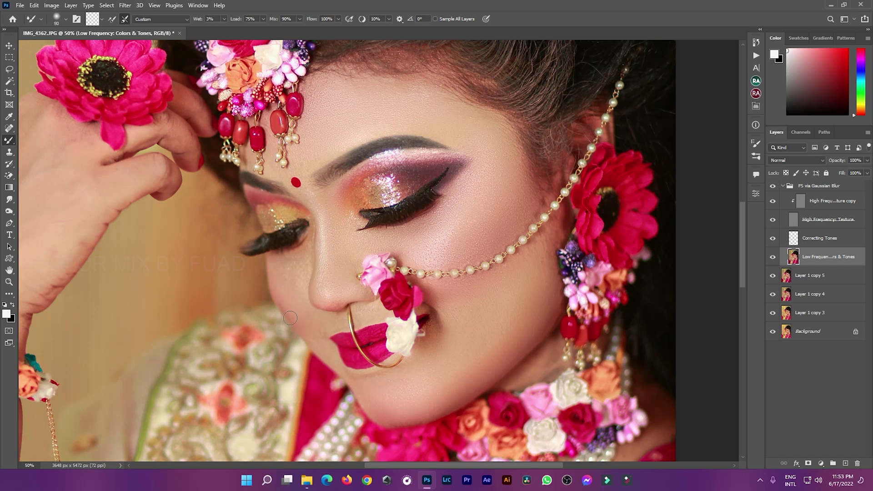
# - Zoom out to the whole portrait and select the collapsed FS via Gaussian Blur group
pyautogui.hotkey('ctrl', '-')
pyautogui.hotkey('ctrl', '-')
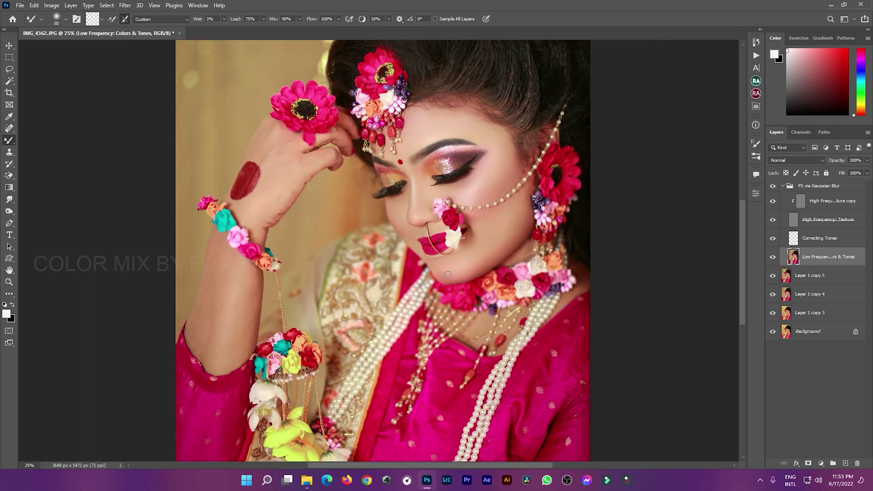
pyautogui.press(']')
pyautogui.press(']')
pyautogui.press(']')
pyautogui.press(']')
pyautogui.press(']')
pyautogui.press(']')
pyautogui.press('[')
pyautogui.scroll(-2, 452, 127)
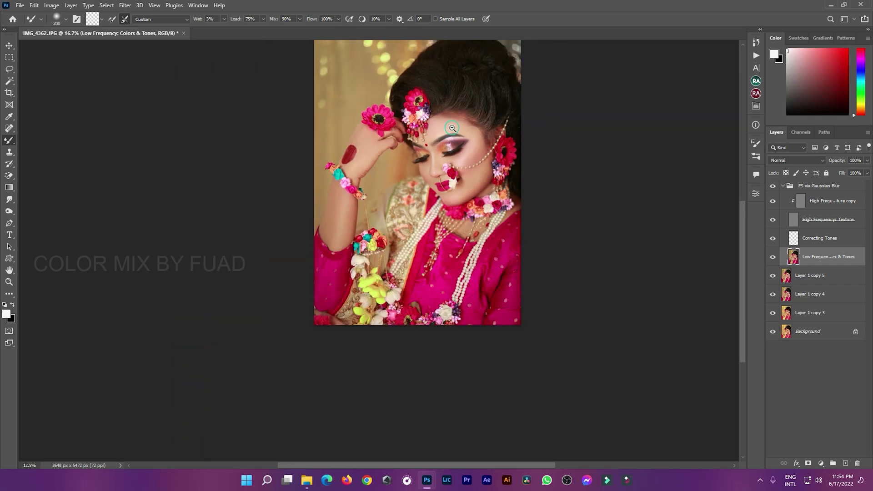
pyautogui.scroll(-1, 542, 253)
pyautogui.scroll(1, 518, 321)
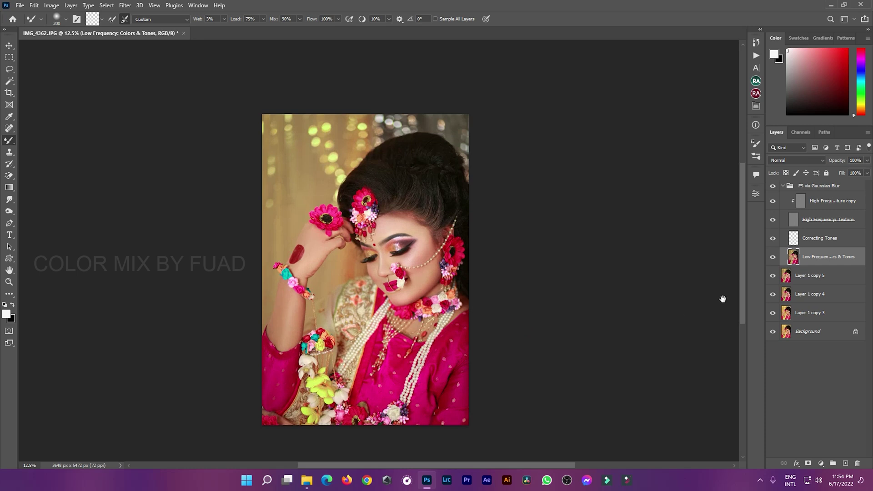
pyautogui.click(783, 186)
# - Toggle the FS via Gaussian Blur group to compare the forehead retouch, leaving it on
pyautogui.click(772, 186)
pyautogui.click(538, 267)
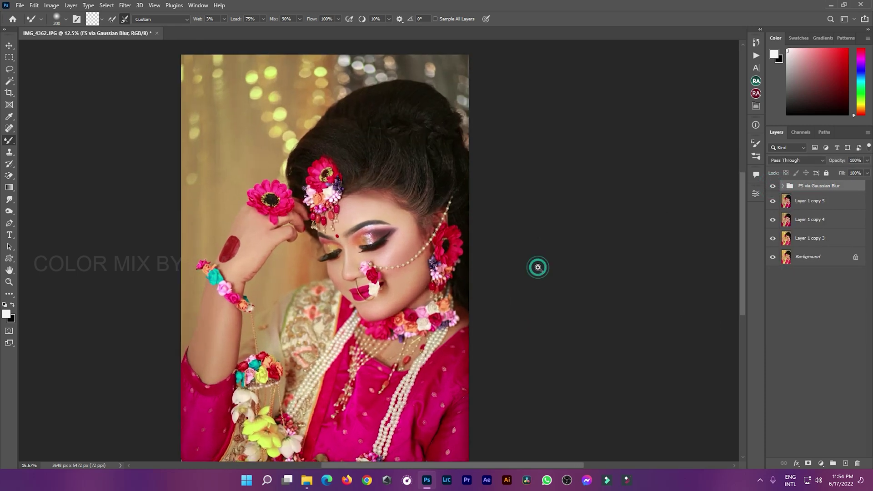
pyautogui.click(775, 186)
pyautogui.click(776, 186)
pyautogui.click(774, 186)
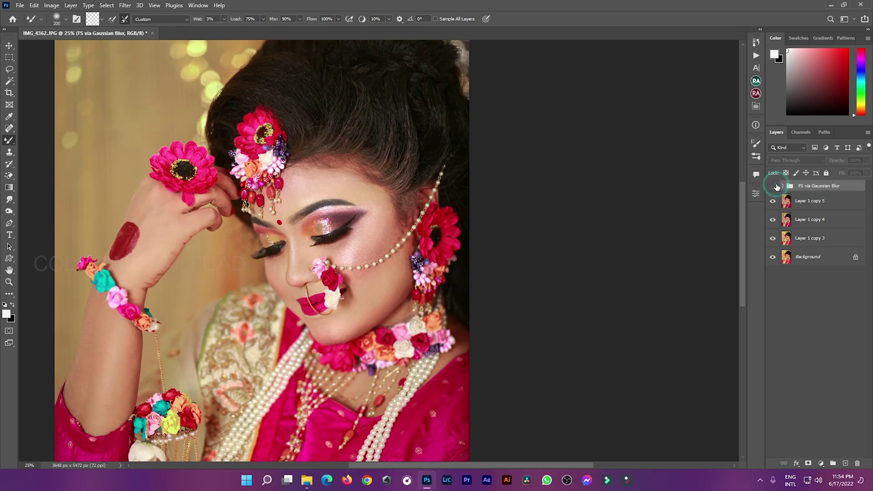
pyautogui.click(773, 186)
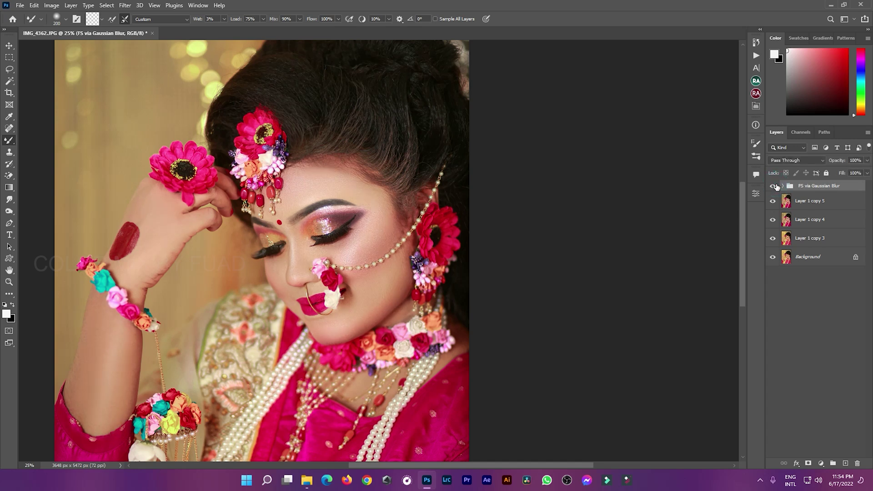
pyautogui.click(775, 187)
pyautogui.click(774, 186)
# - Merge the group with Layer 1 copy 5 and copy 4 into one FS via Gaussian Blur layer
pyautogui.hotkey('ctrl', '-')
pyautogui.keyDown('shift'); pyautogui.click(820, 221); pyautogui.keyUp('shift')
pyautogui.rightClick(819, 222)
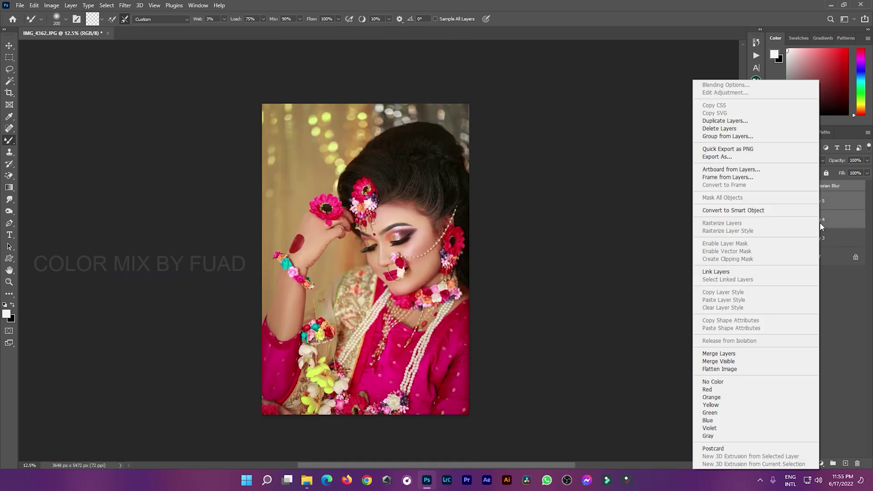
pyautogui.click(737, 354)
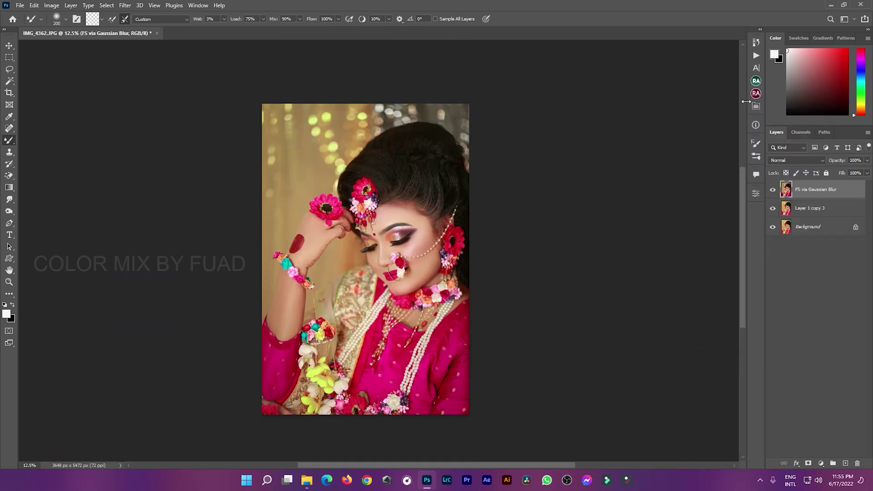
# - Add the Dodge - Brighten and Burn - Darken curve groups from the Beauty Retouch panel
pyautogui.click(756, 81)
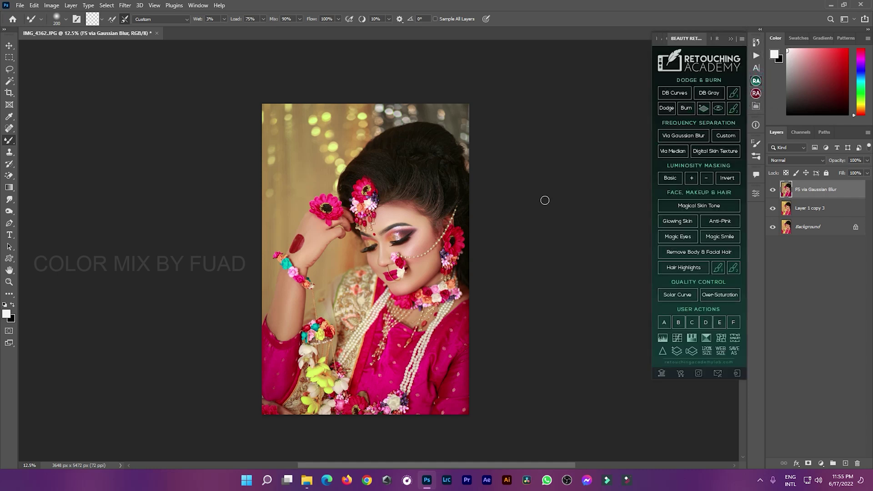
pyautogui.click(364, 240)
pyautogui.click(463, 235)
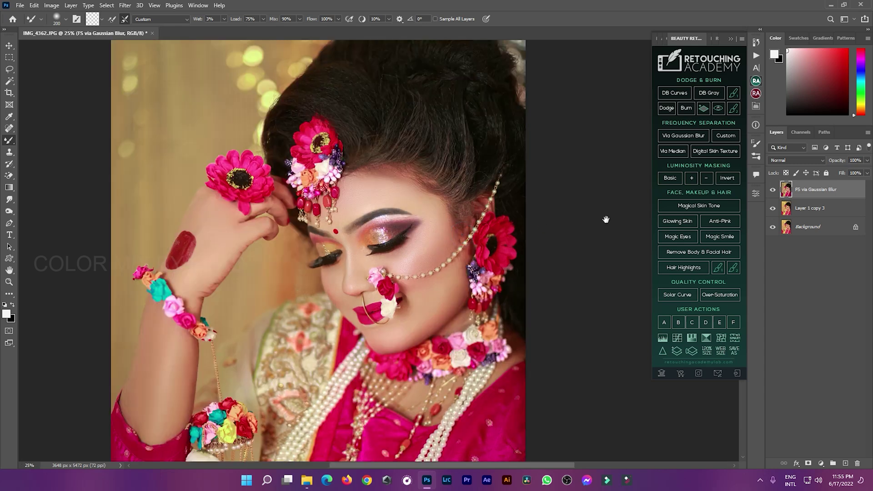
pyautogui.keyDown('alt'); pyautogui.click(445, 231); pyautogui.keyUp('alt')
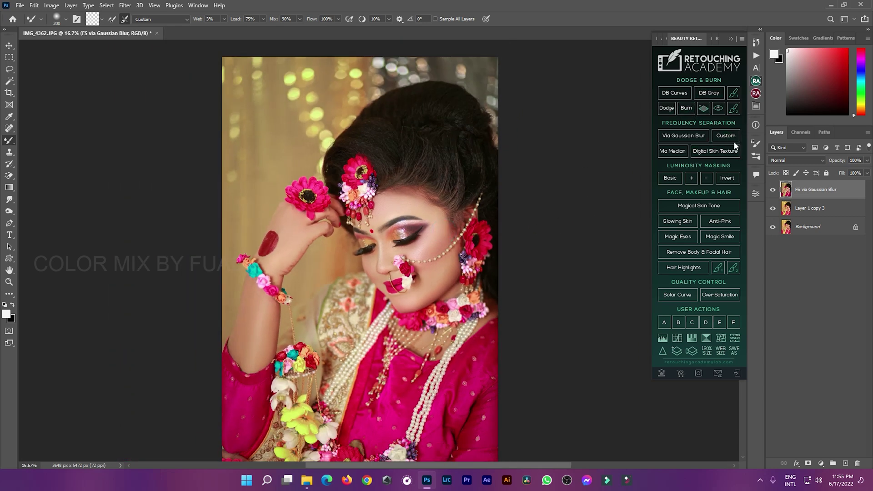
pyautogui.click(666, 110)
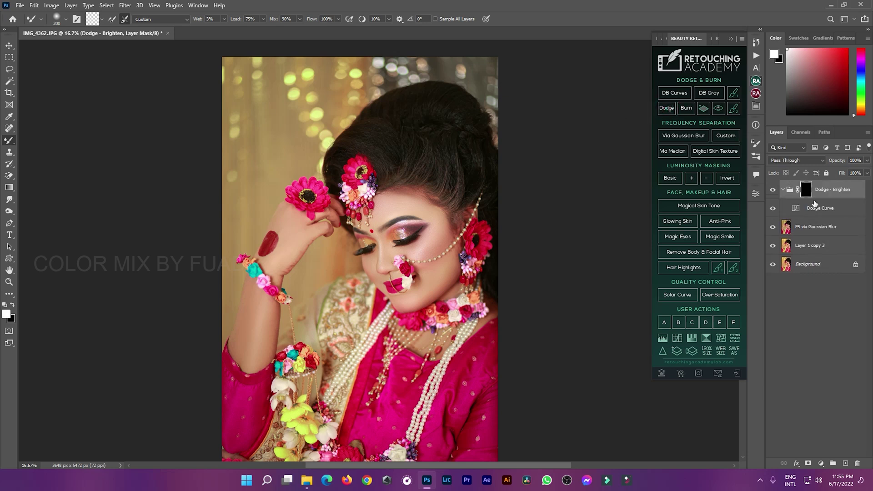
pyautogui.click(802, 208)
pyautogui.click(806, 189)
# - Set up the Brush tool at 6% opacity, 37% flow and size 300
pyautogui.rightClick(9, 140)
pyautogui.click(46, 141)
pyautogui.click(176, 19)
pyautogui.moveTo(162, 22); pyautogui.dragTo(135, 22)
pyautogui.moveTo(238, 21); pyautogui.dragTo(209, 22)
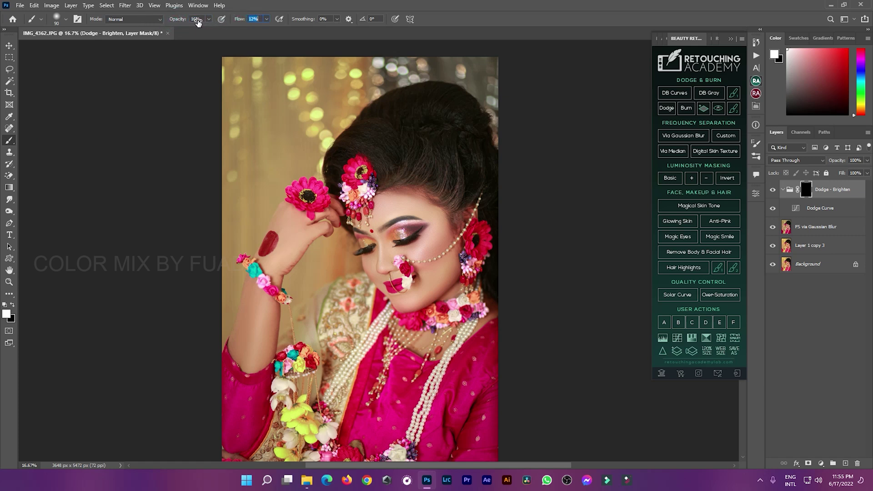
pyautogui.moveTo(177, 20); pyautogui.dragTo(170, 23)
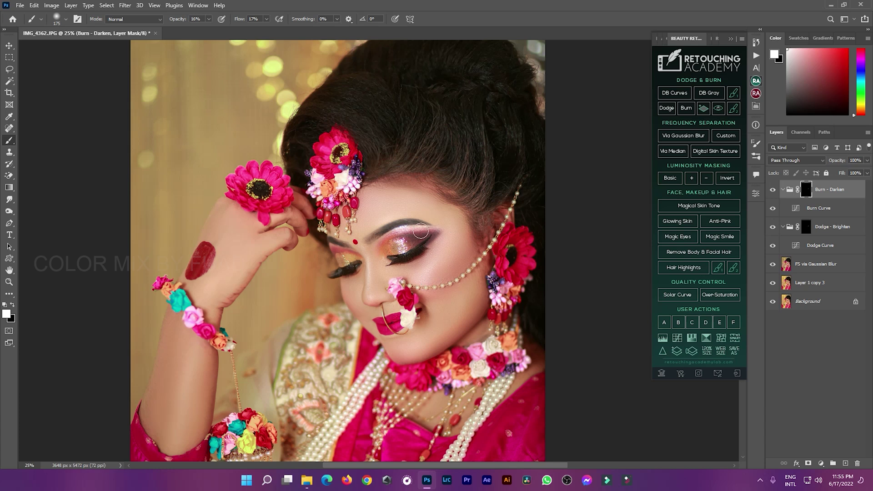
pyautogui.press(']')
pyautogui.press(']')
pyautogui.press(']')
# - Brighten a spot on the face on the Dodge - Brighten mask
pyautogui.click(805, 228)
pyautogui.click(372, 256)
pyautogui.press(']')
pyautogui.press(']')
pyautogui.press(']')
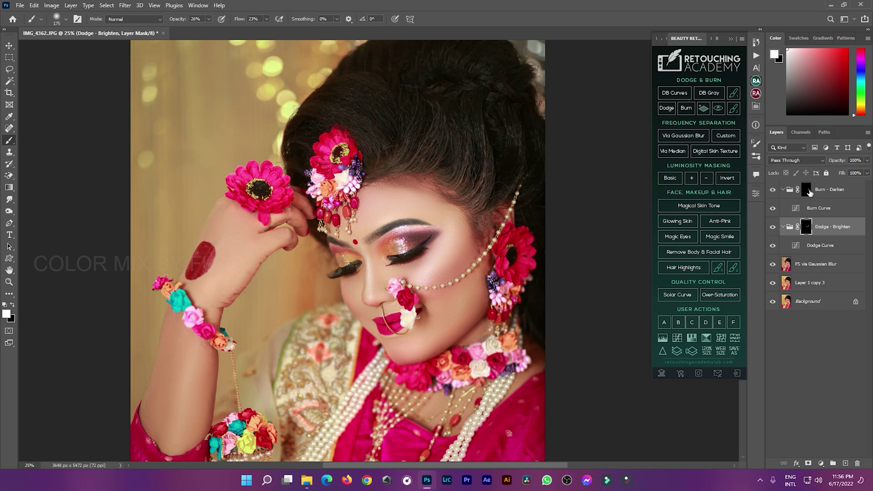
pyautogui.press(']')
pyautogui.press(']')
pyautogui.press(']')
pyautogui.press('[')
pyautogui.press('[')
pyautogui.press('[')
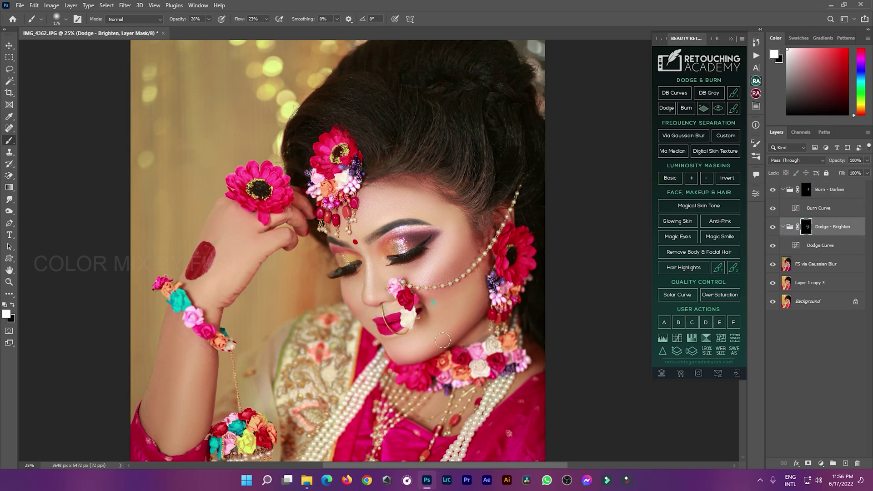
# - Darken the shadow down the nose on the Burn - Darken mask
pyautogui.click(806, 190)
pyautogui.press('[')
pyautogui.moveTo(374, 260)
pyautogui.mouseDown()
pyautogui.moveTo(374, 288)
pyautogui.moveTo(374, 266)
pyautogui.moveTo(385, 295)
pyautogui.moveTo(370, 255)
pyautogui.moveTo(391, 296)
pyautogui.mouseUp()
pyautogui.press('[')
pyautogui.press(']')
pyautogui.moveTo(377, 252); pyautogui.dragTo(381, 275)
# - Brighten the skin near the wrist on the Dodge - Brighten mask and collapse Burn - Darken
pyautogui.hotkey('ctrl', '-')
pyautogui.hotkey('ctrl', '-')
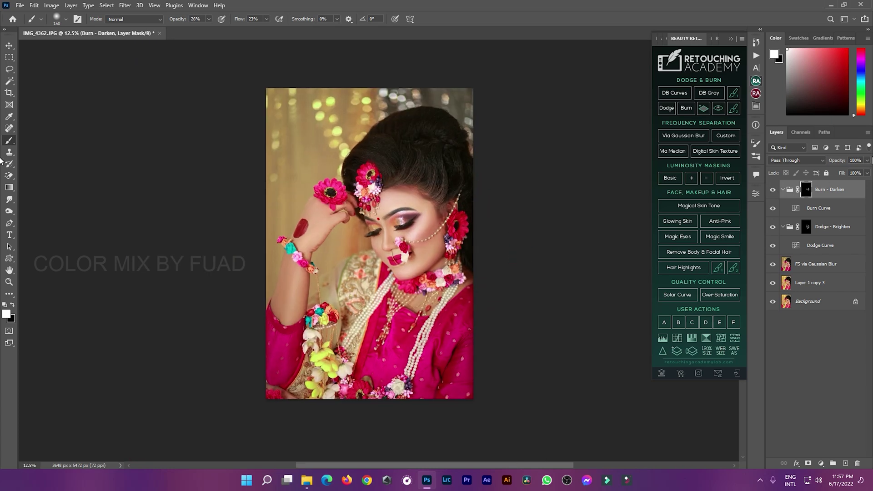
pyautogui.hotkey('alt', '[')
pyautogui.hotkey('alt', '[')
pyautogui.press(']')
pyautogui.press(']')
pyautogui.press(']')
pyautogui.press(']')
pyautogui.press(']')
pyautogui.moveTo(283, 296); pyautogui.dragTo(301, 272)
pyautogui.click(285, 254)
pyautogui.click(782, 190)
# - Merge the dodge and burn groups with the FS via Gaussian Blur and Layer 1 copy 3 layers
pyautogui.click(782, 208)
pyautogui.click(818, 223)
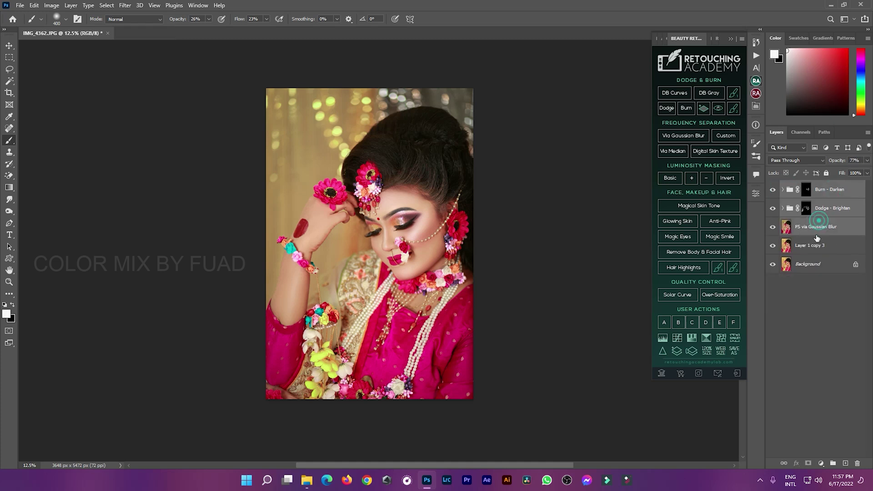
pyautogui.keyDown('shift'); pyautogui.click(817, 239); pyautogui.keyUp('shift')
pyautogui.rightClick(817, 239)
pyautogui.click(773, 353)
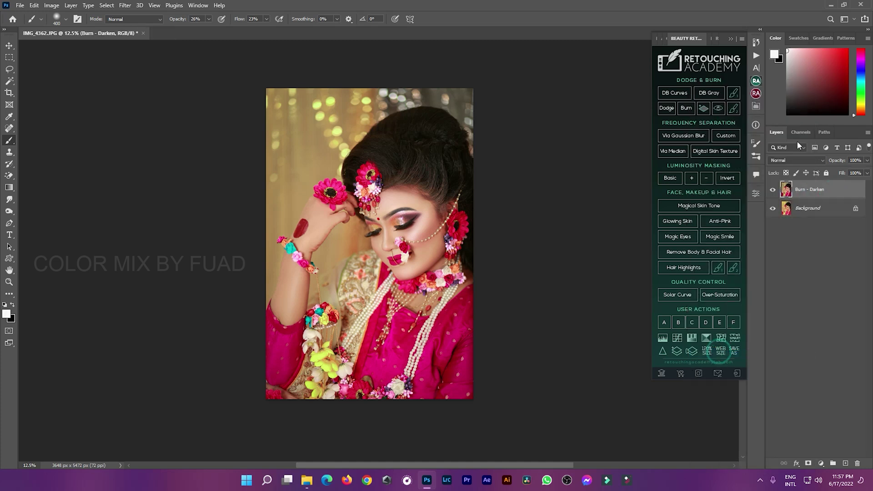
# - Duplicate the merged Burn - Darken layer and run Retouch Pro's Skin Tone action
pyautogui.click(756, 110)
pyautogui.click(757, 83)
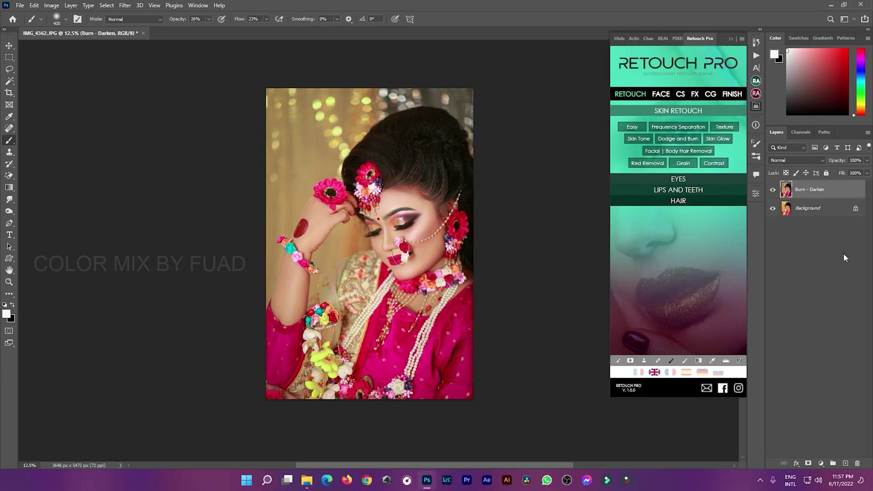
pyautogui.hotkey('ctrl', 'j')
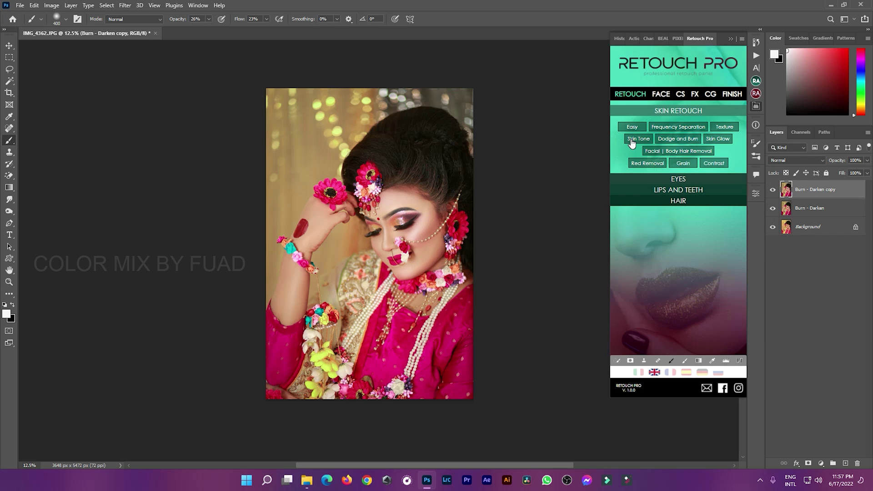
pyautogui.click(631, 139)
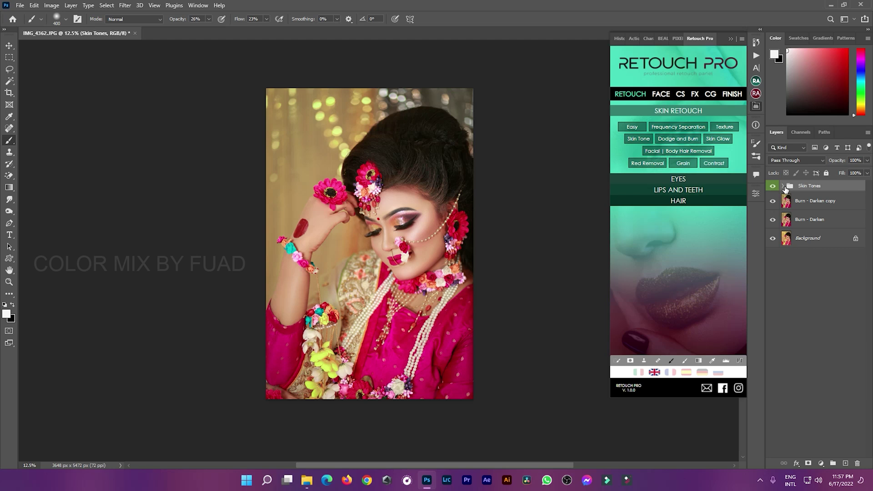
# - Set the brush to 100% opacity and flow and test the Ivory tone, then undo it
pyautogui.click(783, 187)
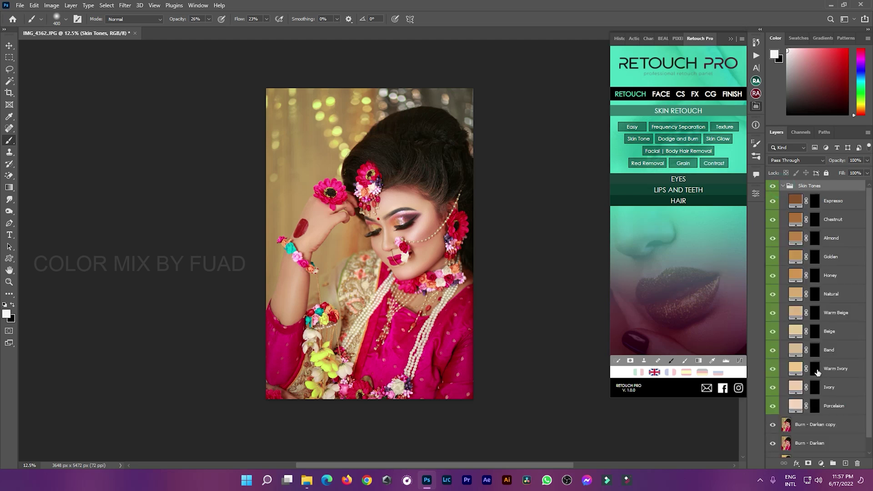
pyautogui.click(815, 369)
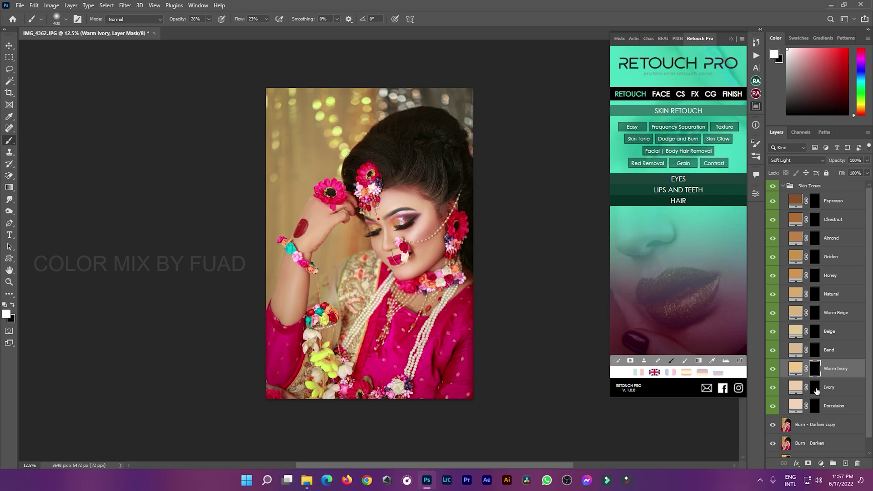
pyautogui.click(814, 388)
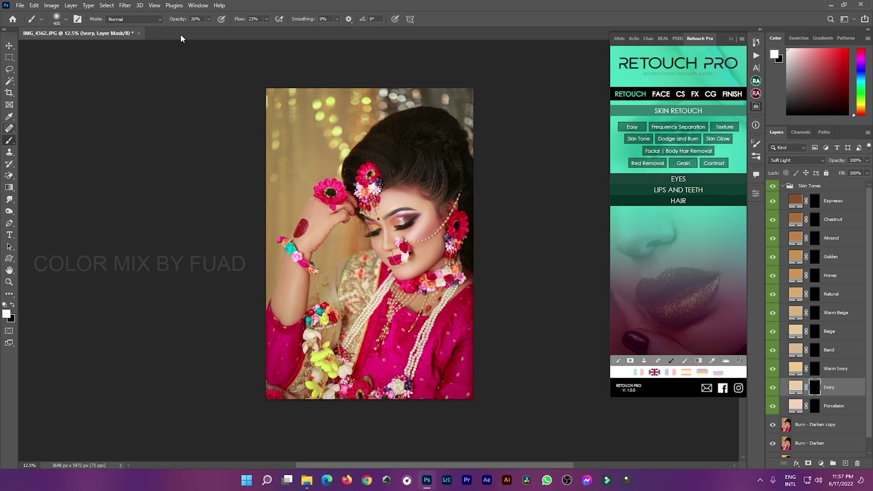
pyautogui.moveTo(180, 20); pyautogui.dragTo(282, 20)
pyautogui.moveTo(171, 19); pyautogui.dragTo(283, 24)
pyautogui.moveTo(420, 214)
pyautogui.mouseDown()
pyautogui.moveTo(399, 226)
pyautogui.moveTo(388, 271)
pyautogui.mouseUp()
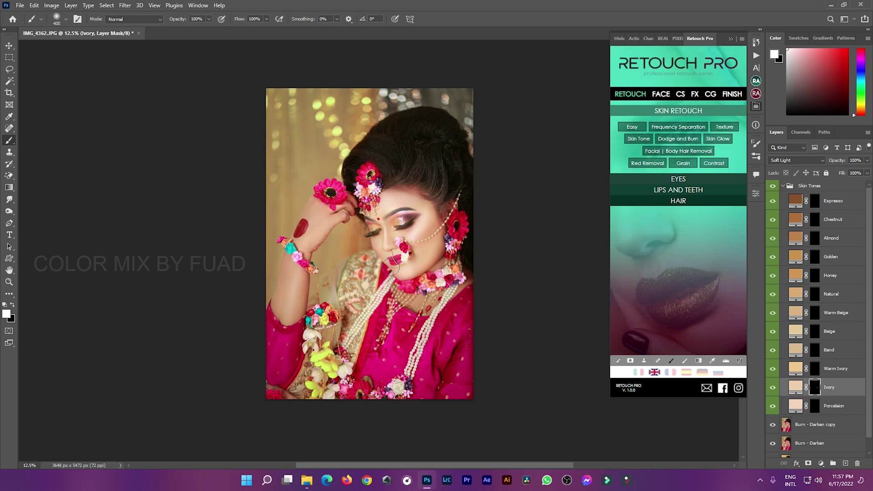
pyautogui.hotkey('ctrl', 'z')
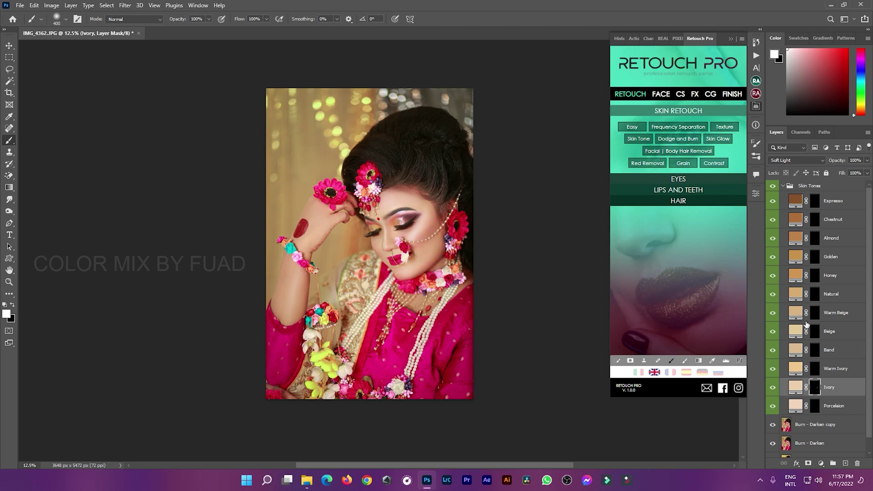
# - Paint Warm Ivory over the cheek, chin, nose, under-eye and forehead
pyautogui.click(815, 374)
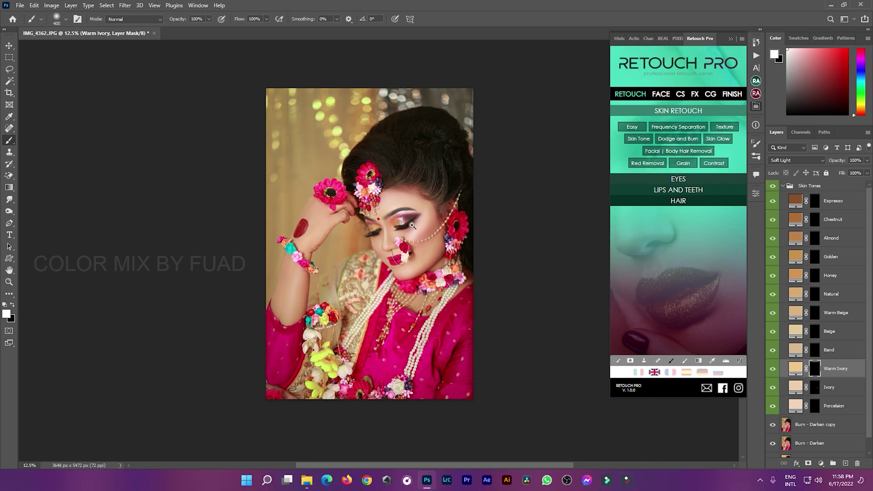
pyautogui.keyDown('ctrl'); pyautogui.click(419, 211); pyautogui.keyUp('ctrl')
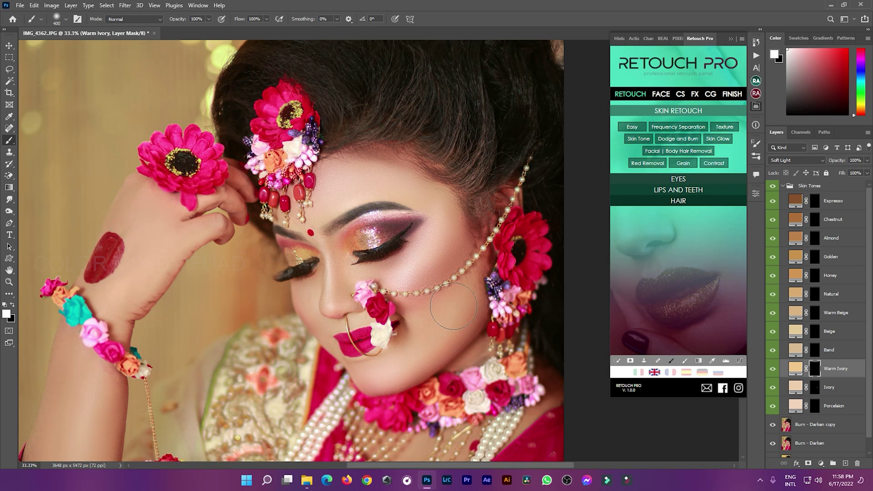
pyautogui.press('[')
pyautogui.press('[')
pyautogui.press('[')
pyautogui.moveTo(436, 233)
pyautogui.mouseDown()
pyautogui.moveTo(451, 260)
pyautogui.moveTo(423, 280)
pyautogui.moveTo(352, 273)
pyautogui.moveTo(339, 286)
pyautogui.moveTo(345, 305)
pyautogui.moveTo(450, 214)
pyautogui.moveTo(347, 195)
pyautogui.moveTo(380, 176)
pyautogui.moveTo(442, 309)
pyautogui.moveTo(436, 345)
pyautogui.moveTo(362, 367)
pyautogui.moveTo(314, 287)
pyautogui.moveTo(300, 310)
pyautogui.moveTo(295, 218)
pyautogui.mouseUp()
pyautogui.press(']')
pyautogui.press('[')
pyautogui.press('[')
pyautogui.press('[')
pyautogui.moveTo(295, 218); pyautogui.dragTo(277, 213)
# - Paint Warm Ivory along the bride's arm and hand with a larger brush
pyautogui.hotkey('ctrl', '-')
pyautogui.hotkey('ctrl', '-')
pyautogui.press(']')
pyautogui.press(']')
pyautogui.press(']')
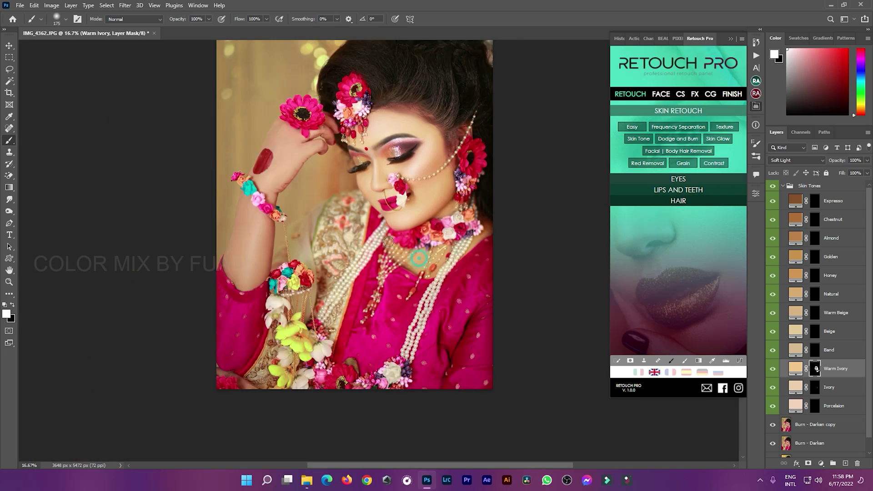
pyautogui.moveTo(241, 241)
pyautogui.mouseDown()
pyautogui.moveTo(256, 193)
pyautogui.moveTo(296, 137)
pyautogui.moveTo(332, 121)
pyautogui.mouseUp()
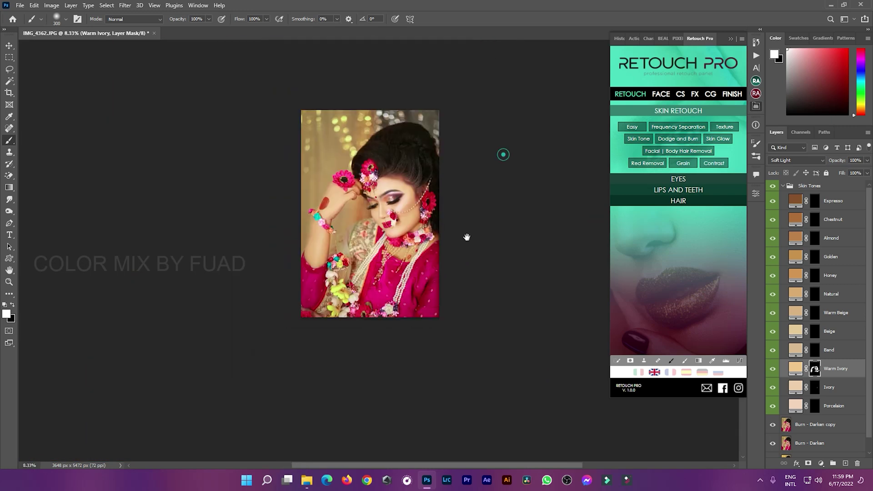
pyautogui.hotkey('ctrl', '-')
# - Lower the Skin Tones group opacity to 36%
pyautogui.click(866, 160)
pyautogui.moveTo(868, 171); pyautogui.dragTo(849, 171)
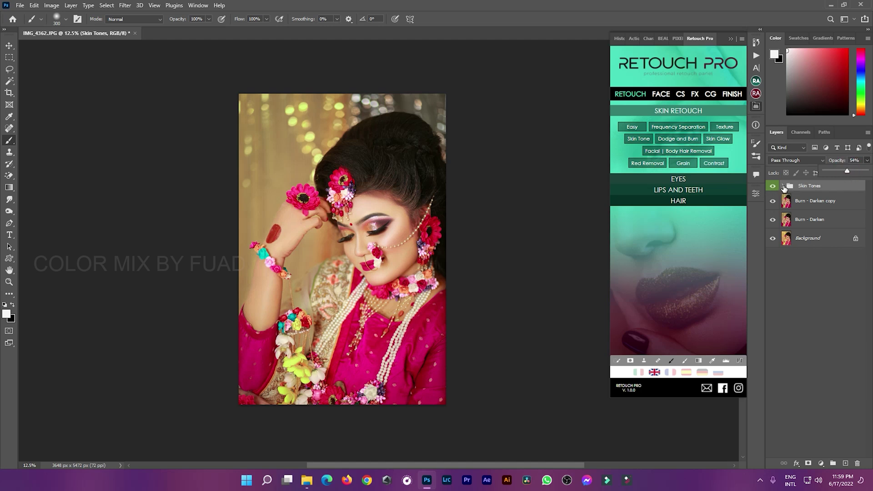
pyautogui.click(765, 190)
pyautogui.moveTo(845, 171); pyautogui.dragTo(839, 172)
pyautogui.keyDown('ctrl'); pyautogui.keyDown('alt'); pyautogui.click(536, 194); pyautogui.keyUp('alt'); pyautogui.keyUp('ctrl')
pyautogui.keyDown('ctrl'); pyautogui.click(536, 194); pyautogui.keyUp('ctrl')
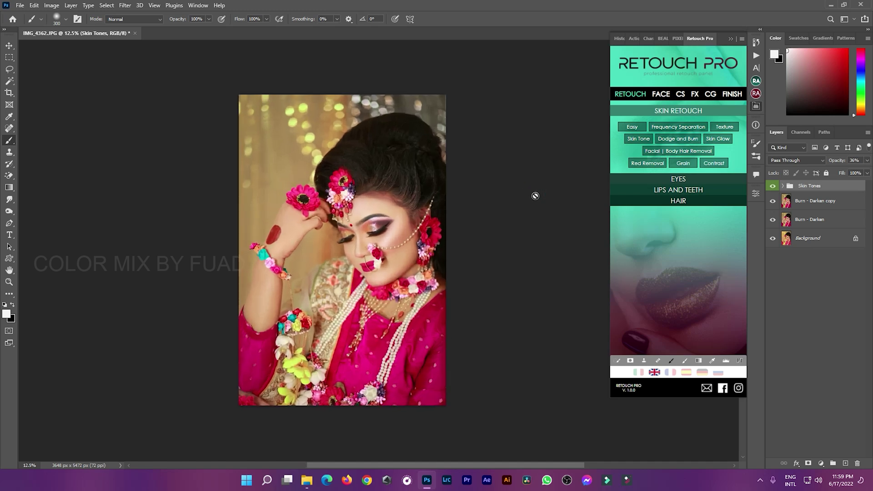
# - Select Burn - Darken and Burn - Darken copy together for merging
pyautogui.click(815, 220)
pyautogui.rightClick(815, 222)
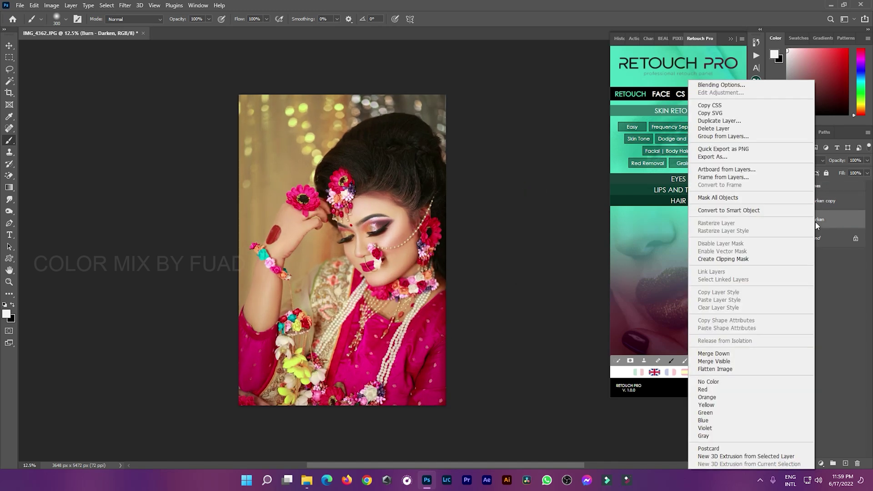
pyautogui.click(814, 256)
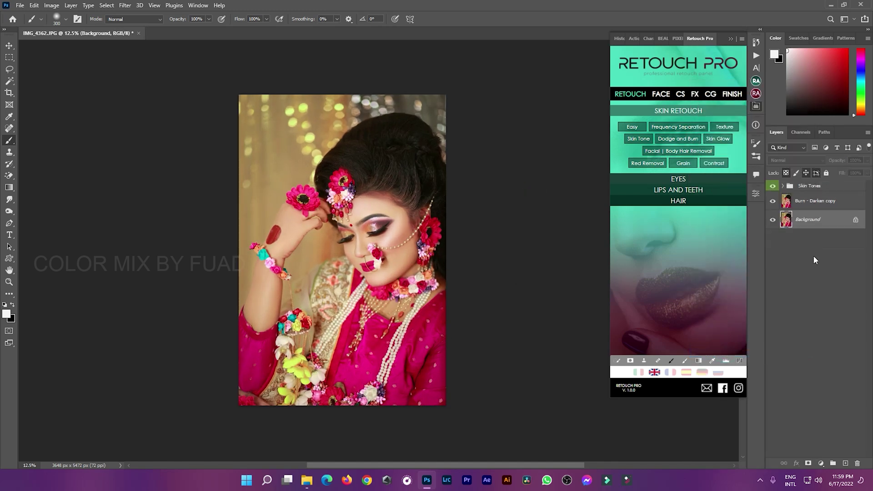
pyautogui.keyDown('ctrl'); pyautogui.click(829, 200); pyautogui.keyUp('ctrl')
pyautogui.rightClick(828, 199)
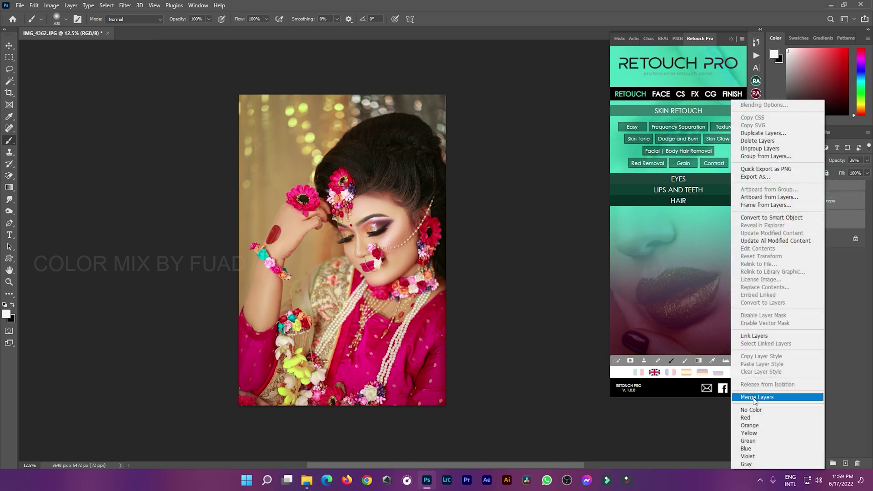
# - Merge into a single Skin Tones layer and toggle it to compare, leaving it visible
pyautogui.click(755, 397)
pyautogui.scroll(5, 423, 248)
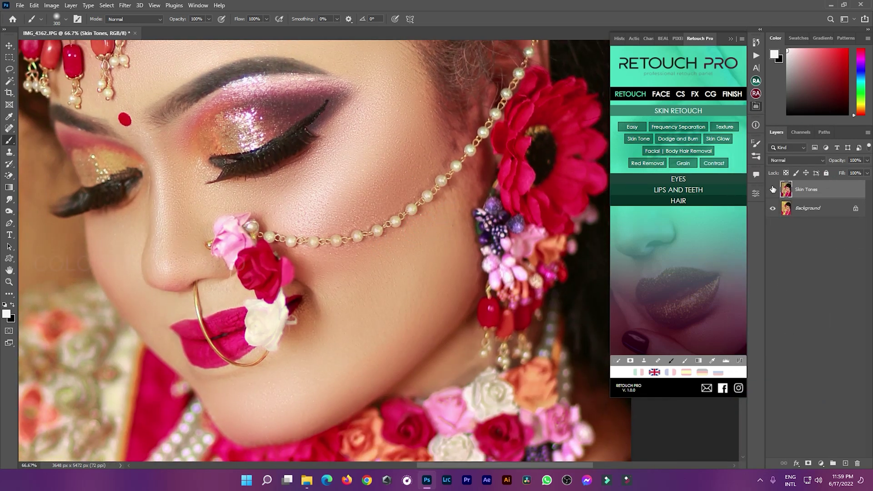
pyautogui.click(772, 190)
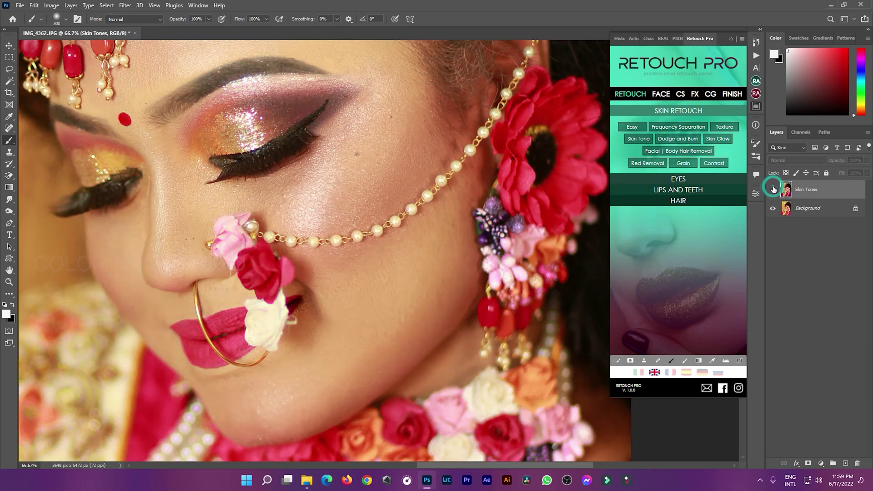
pyautogui.click(773, 190)
pyautogui.click(773, 190)
pyautogui.scroll(-1, 387, 199)
pyautogui.scroll(-4, 387, 199)
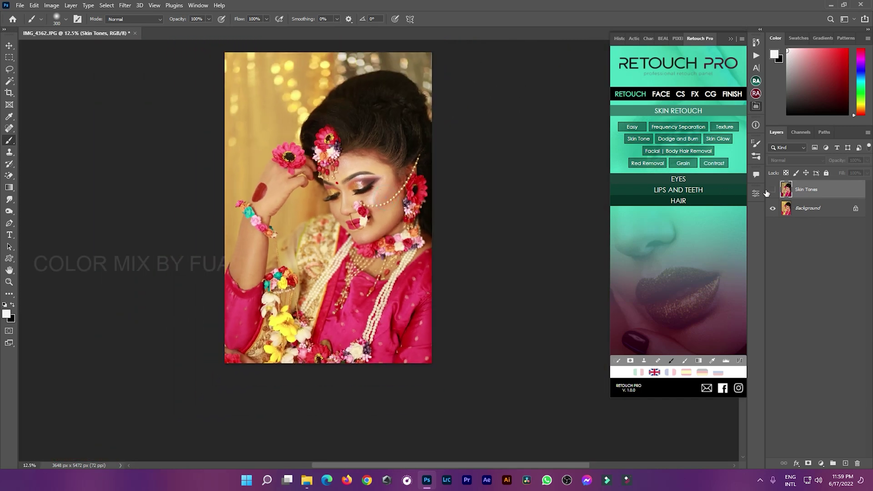
pyautogui.click(773, 189)
pyautogui.click(773, 190)
pyautogui.scroll(1, 371, 199)
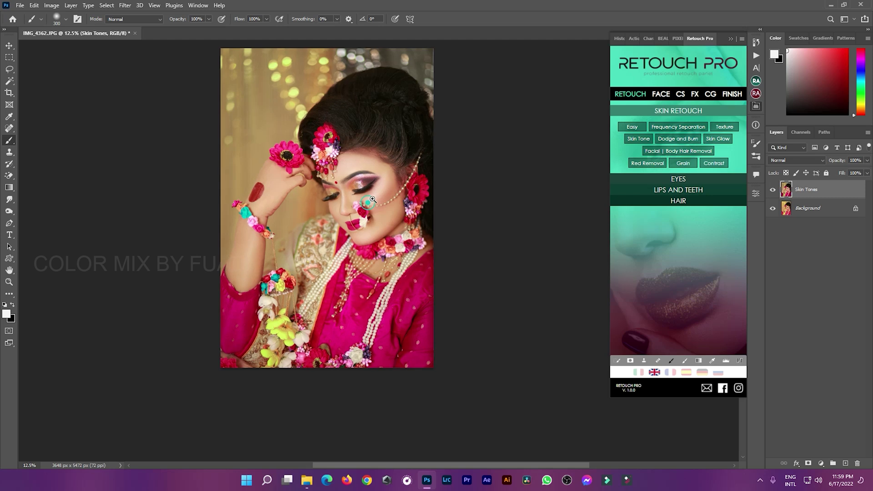
pyautogui.scroll(1, 372, 199)
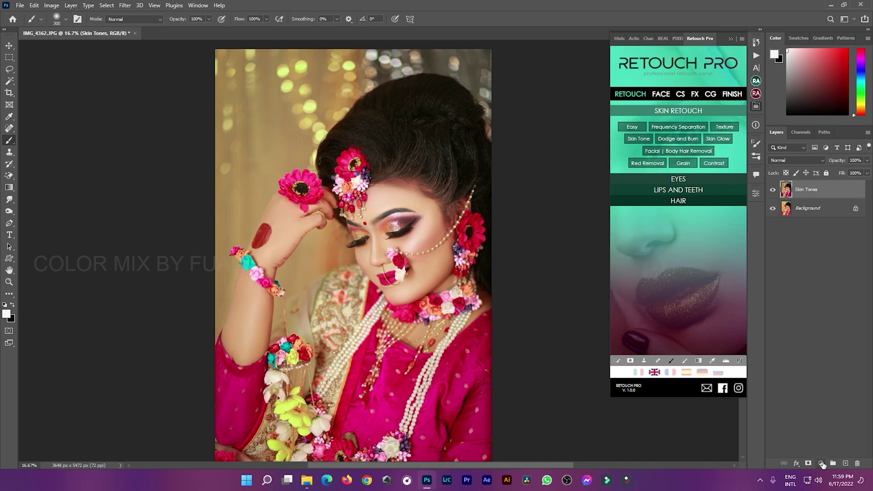
# - Add a Selective Color layer and raise Neutrals Magenta and Black to +5
pyautogui.click(821, 463)
pyautogui.click(814, 444)
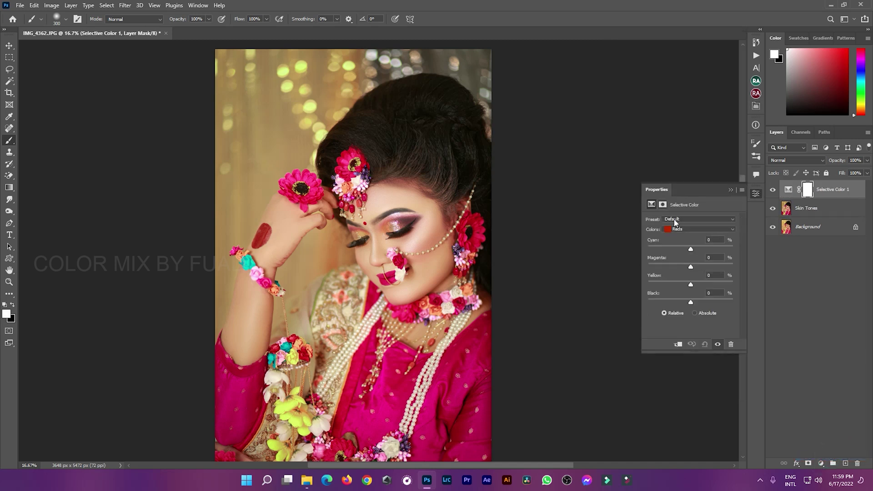
pyautogui.click(694, 229)
pyautogui.click(701, 286)
pyautogui.moveTo(690, 266); pyautogui.dragTo(692, 266)
pyautogui.moveTo(690, 302); pyautogui.dragTo(689, 302)
# - Slightly shift the cyan, magenta and black values in the Blacks range
pyautogui.click(696, 229)
pyautogui.click(696, 295)
pyautogui.moveTo(691, 267); pyautogui.dragTo(691, 269)
pyautogui.moveTo(691, 250); pyautogui.dragTo(689, 251)
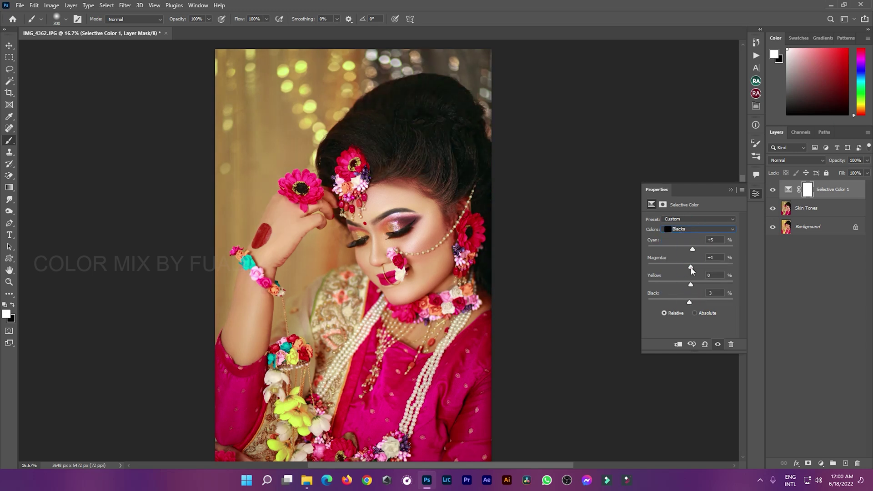
# - Try stripping yellow from Yellows to -88 and tweaking Greens, then restore Yellows
pyautogui.click(691, 229)
pyautogui.click(682, 247)
pyautogui.moveTo(691, 267); pyautogui.dragTo(647, 285)
pyautogui.click(700, 229)
pyautogui.moveTo(691, 267)
pyautogui.mouseDown()
pyautogui.moveTo(654, 286)
pyautogui.moveTo(690, 286)
pyautogui.mouseUp()
pyautogui.click(700, 229)
pyautogui.click(682, 229)
pyautogui.click(701, 229)
# - Set the Neutrals yellow value to -2
pyautogui.click(682, 289)
pyautogui.moveTo(688, 285); pyautogui.dragTo(691, 286)
pyautogui.click(821, 463)
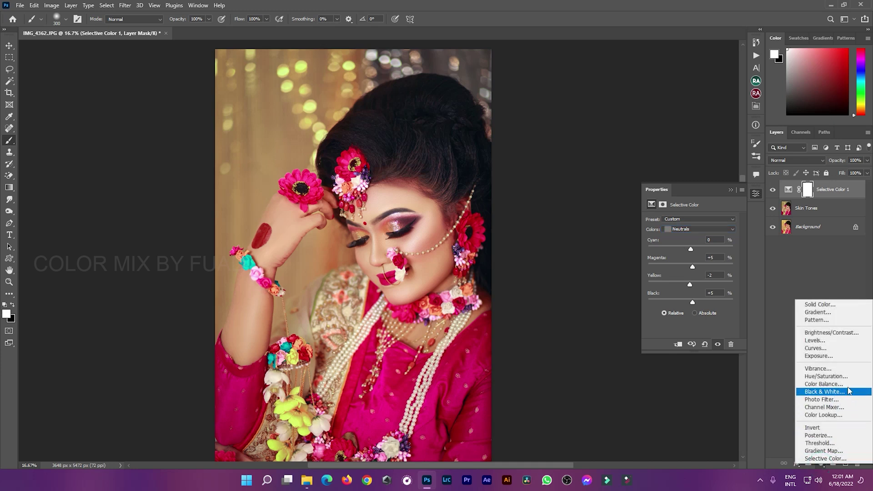
# - Add a Color Balance layer setting Midtones to red +3, magenta -18, blue +12
pyautogui.click(824, 384)
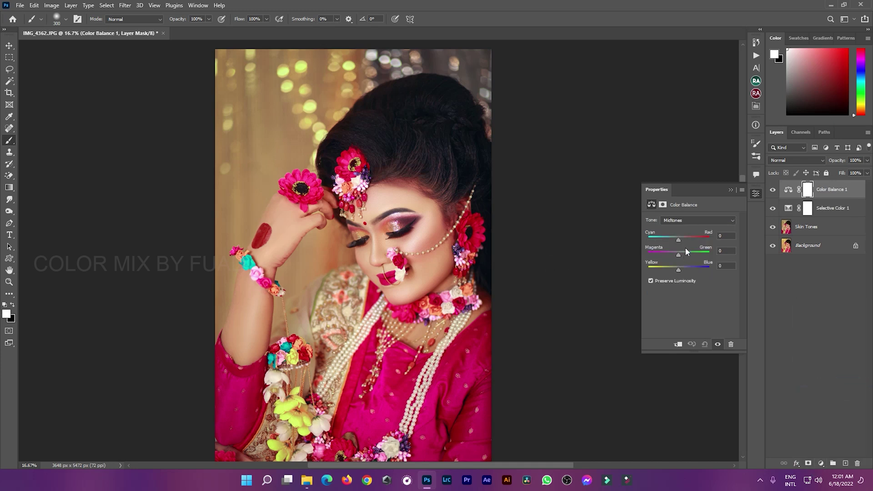
pyautogui.moveTo(678, 240); pyautogui.dragTo(679, 240)
pyautogui.moveTo(678, 270); pyautogui.dragTo(682, 273)
pyautogui.click(682, 221)
pyautogui.click(682, 238)
pyautogui.moveTo(678, 240); pyautogui.dragTo(681, 246)
pyautogui.moveTo(679, 255); pyautogui.dragTo(680, 267)
# - Balance the Color Balance Highlights toward cyan and green
pyautogui.click(684, 220)
pyautogui.click(681, 244)
pyautogui.moveTo(678, 241); pyautogui.dragTo(675, 241)
pyautogui.moveTo(679, 254); pyautogui.dragTo(682, 272)
pyautogui.click(730, 189)
# - Duplicate Skin Tones and merge the copy with the adjustments into Color Balance 1
pyautogui.scroll(-1, 545, 160)
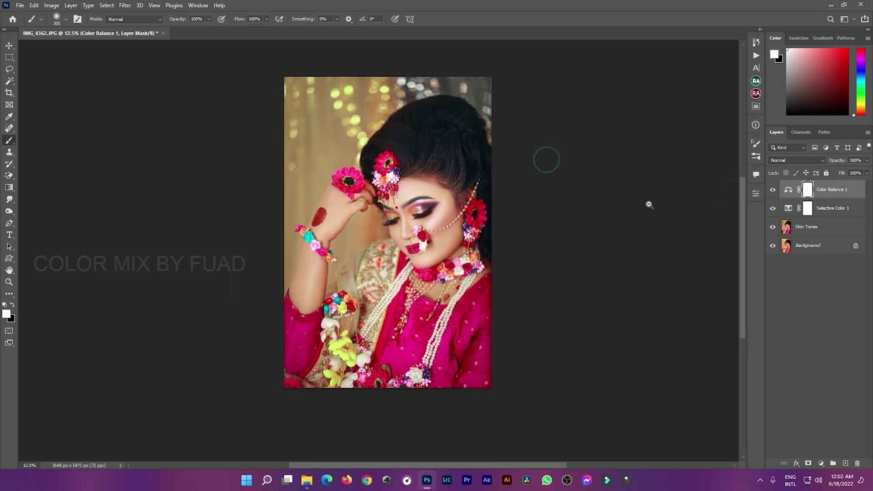
pyautogui.click(811, 227)
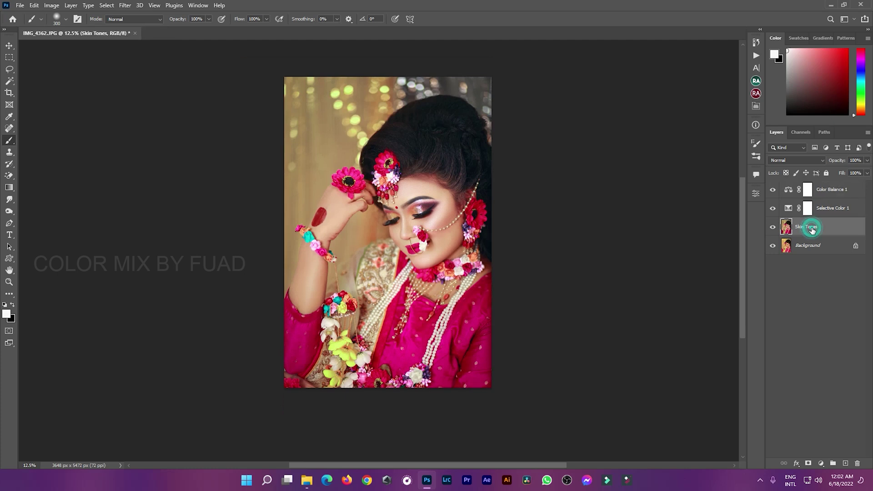
pyautogui.hotkey('ctrl', 'j')
pyautogui.keyDown('shift'); pyautogui.click(841, 213); pyautogui.keyUp('shift')
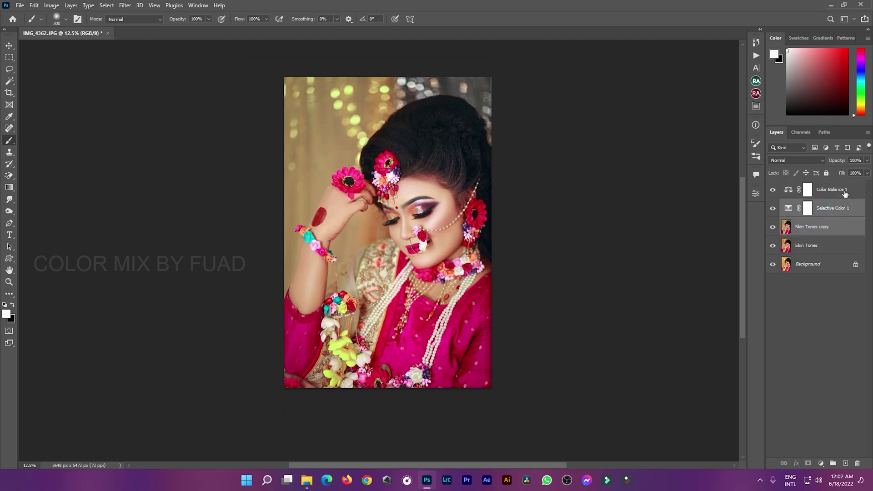
pyautogui.keyDown('shift'); pyautogui.click(844, 190); pyautogui.keyUp('shift')
pyautogui.rightClick(844, 190)
pyautogui.click(753, 355)
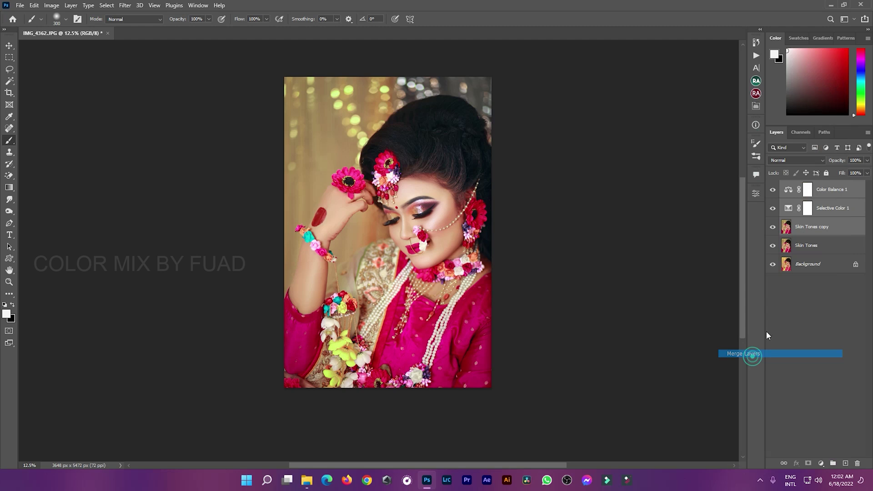
# - Toggle Color Balance 1 off and on to compare, then zoom in slightly
pyautogui.click(773, 191)
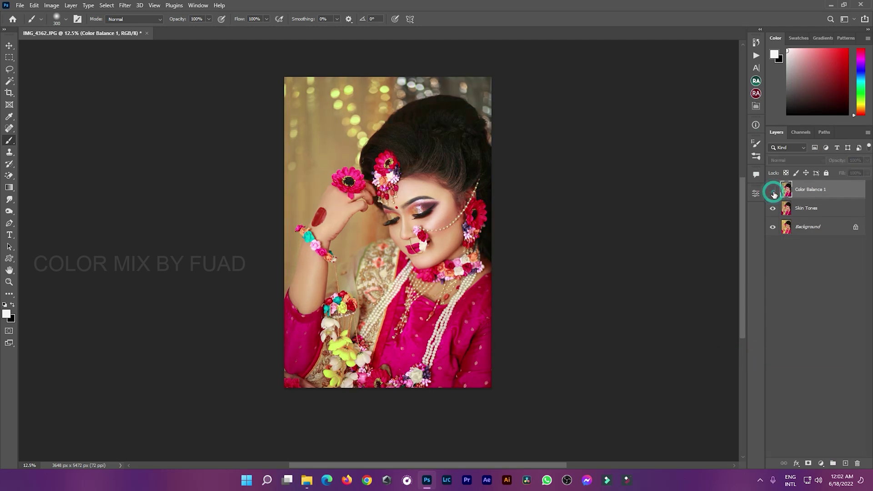
pyautogui.click(773, 191)
pyautogui.click(773, 191)
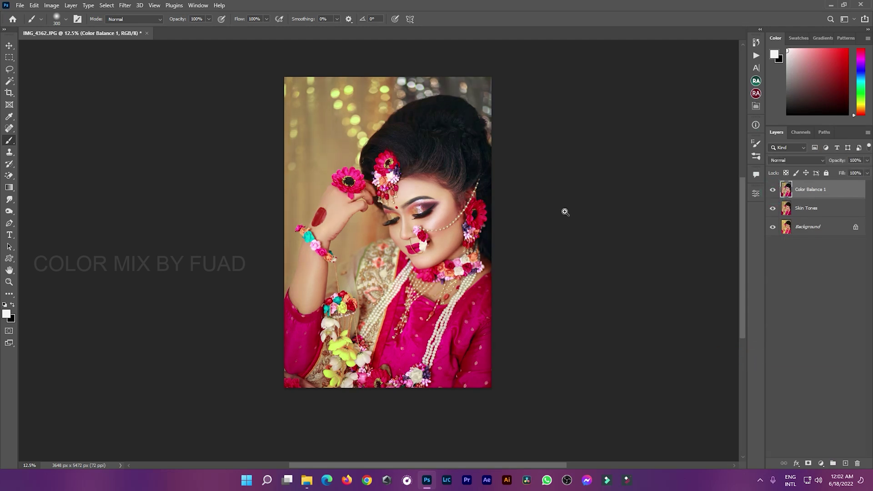
pyautogui.hotkey('ctrl', '+')
# - Add Curves 1 with black input 13, white output 235 and midtones lowered
pyautogui.click(828, 466)
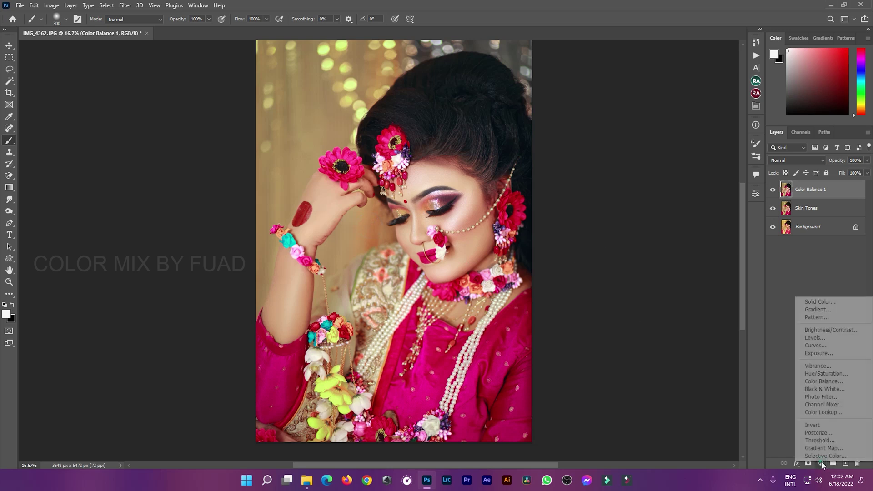
pyautogui.click(818, 344)
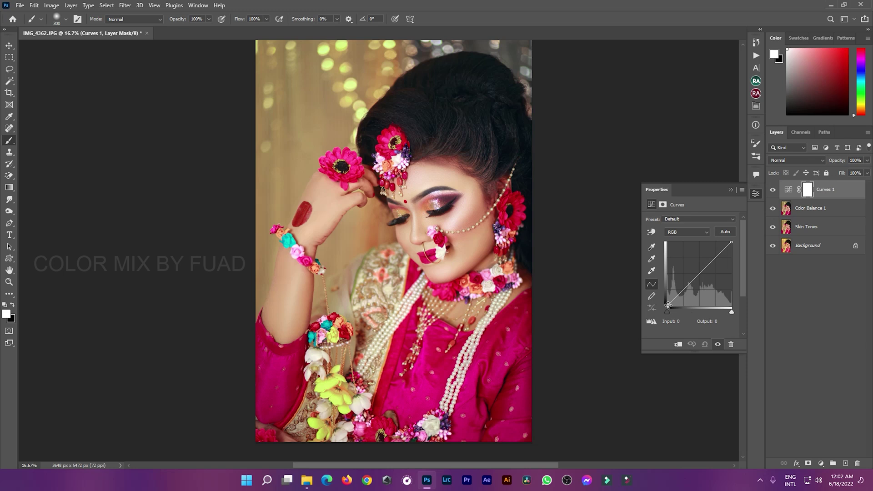
pyautogui.moveTo(667, 305); pyautogui.dragTo(670, 306)
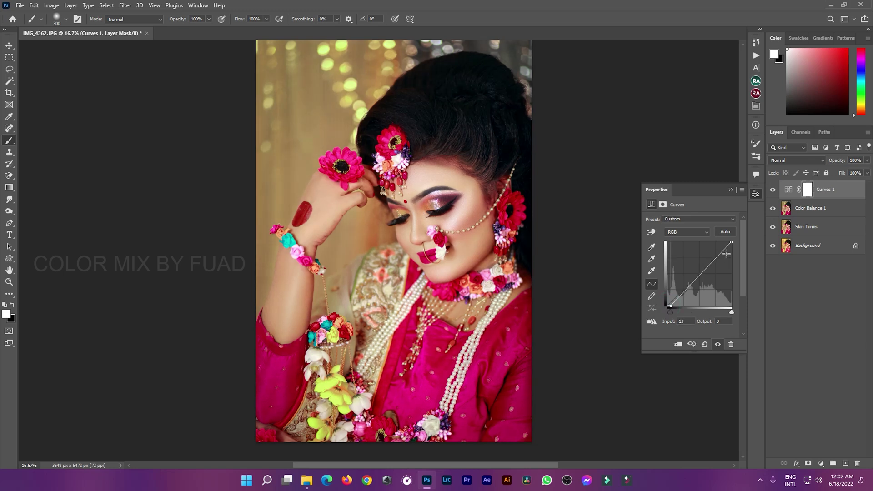
pyautogui.moveTo(731, 242); pyautogui.dragTo(732, 243)
pyautogui.moveTo(701, 274); pyautogui.dragTo(700, 276)
# - Add Curves 2 that gently lifts the black point and shadows
pyautogui.click(821, 463)
pyautogui.click(812, 345)
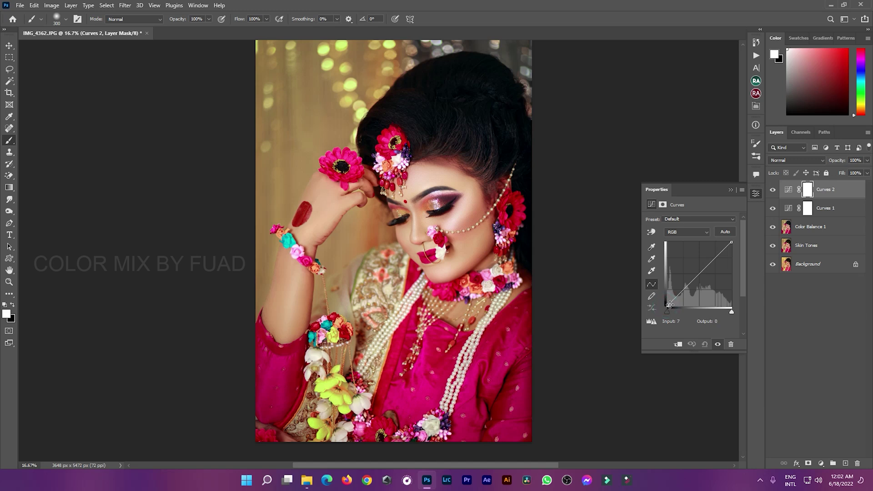
pyautogui.moveTo(667, 305); pyautogui.dragTo(673, 300)
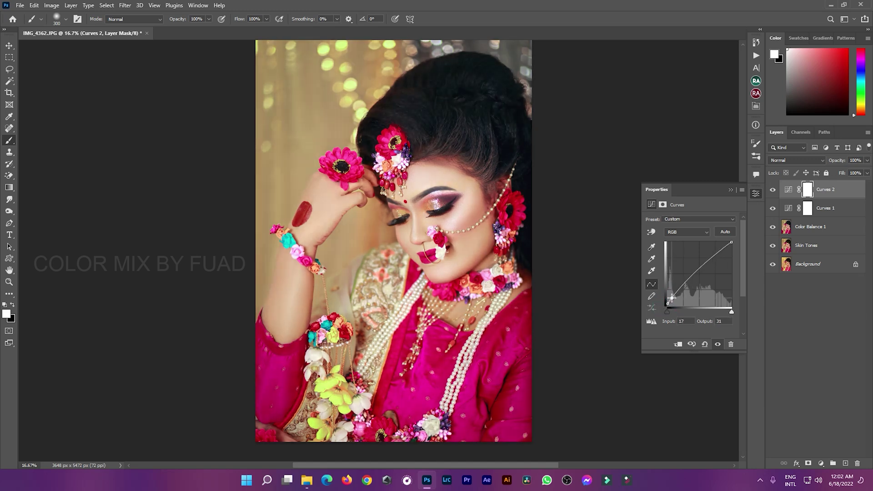
pyautogui.click(667, 303)
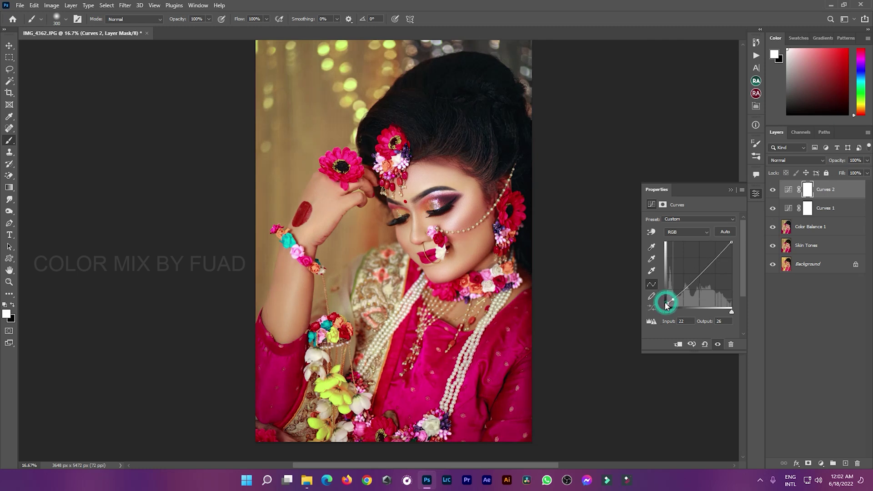
pyautogui.moveTo(667, 303); pyautogui.dragTo(671, 301)
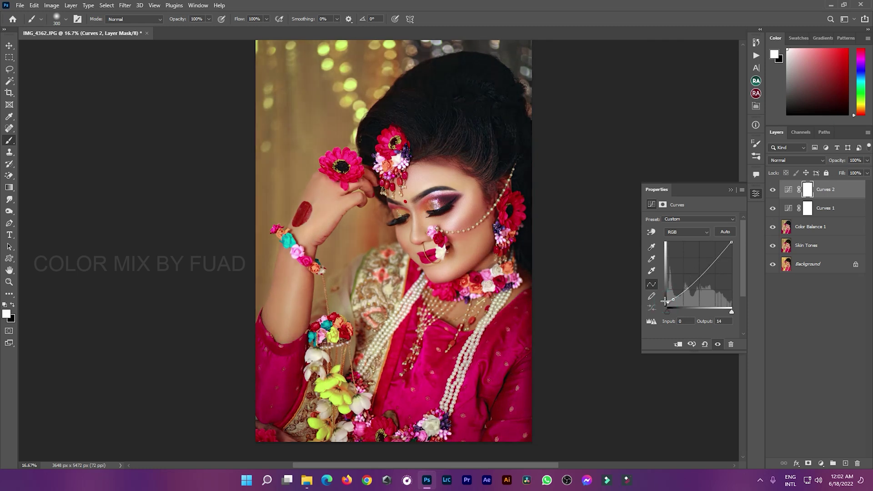
pyautogui.click(670, 301)
pyautogui.moveTo(672, 298); pyautogui.dragTo(672, 298)
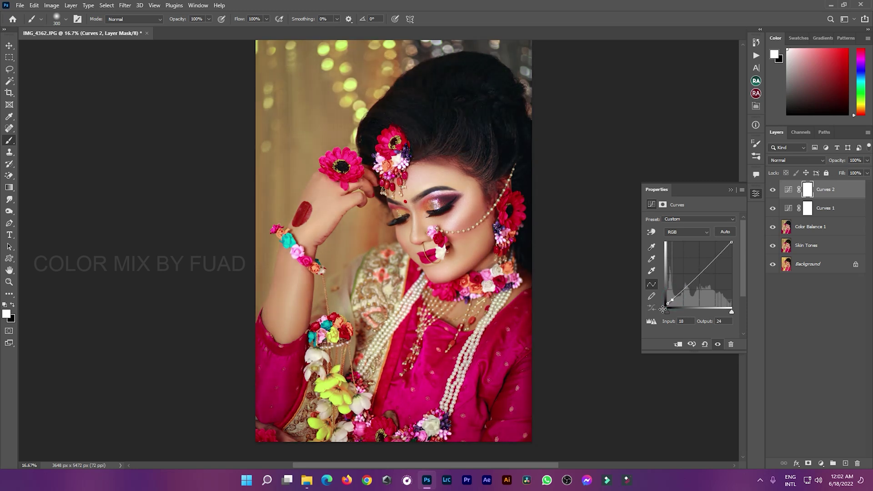
pyautogui.moveTo(665, 307); pyautogui.dragTo(663, 300)
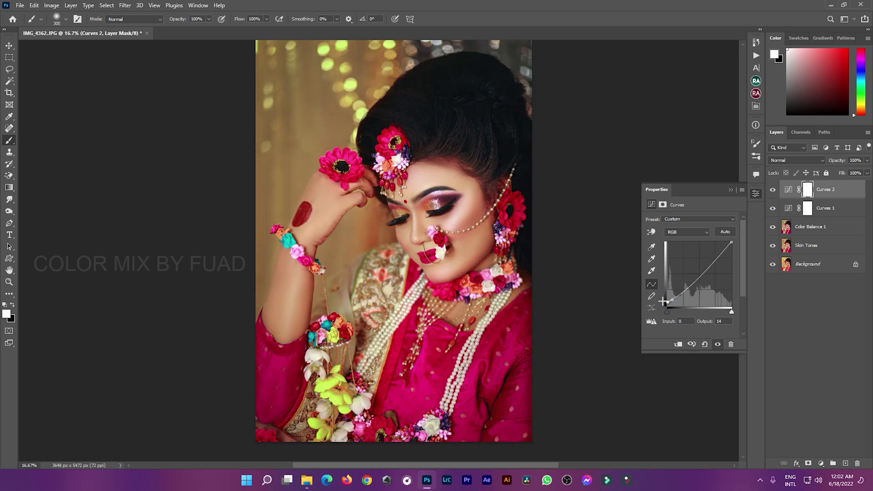
# - Toggle Curves 2 to compare its effect and lower its opacity
pyautogui.click(730, 190)
pyautogui.click(772, 190)
pyautogui.click(868, 160)
pyautogui.moveTo(867, 170); pyautogui.dragTo(837, 173)
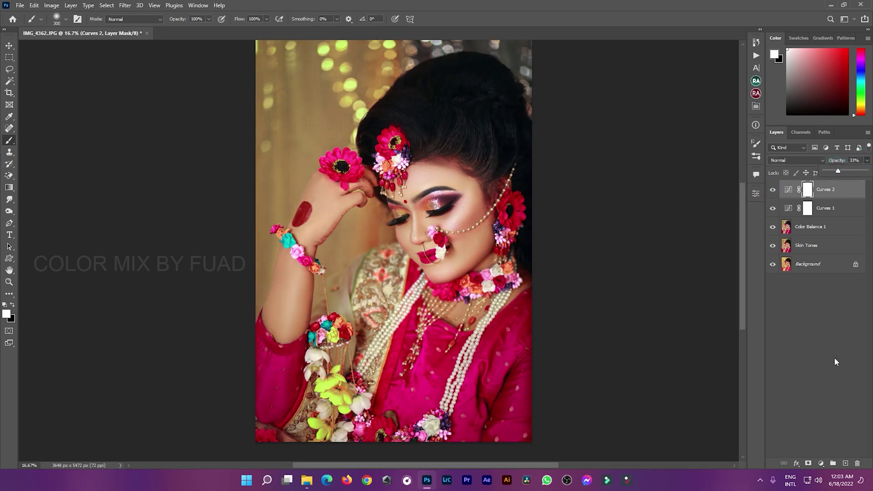
# - Settle Curves 2 at 33% opacity and add Selective Color with Blacks Black -2%
pyautogui.click(821, 463)
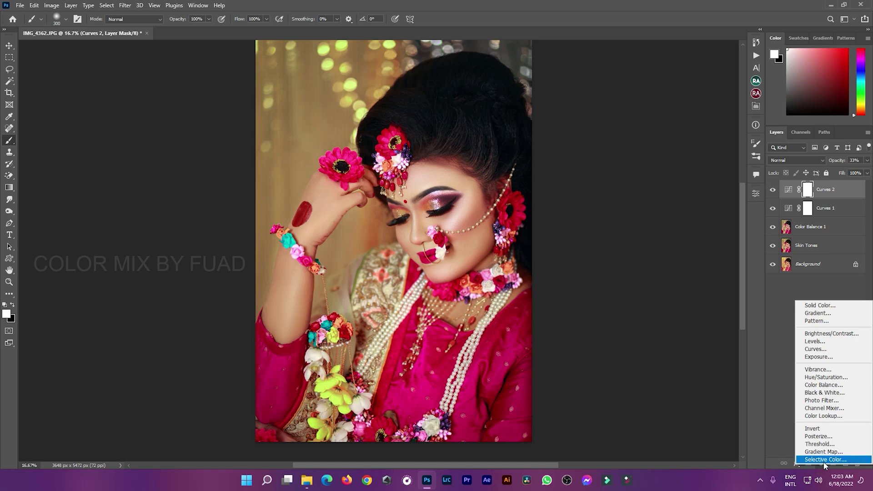
pyautogui.click(825, 460)
pyautogui.click(700, 228)
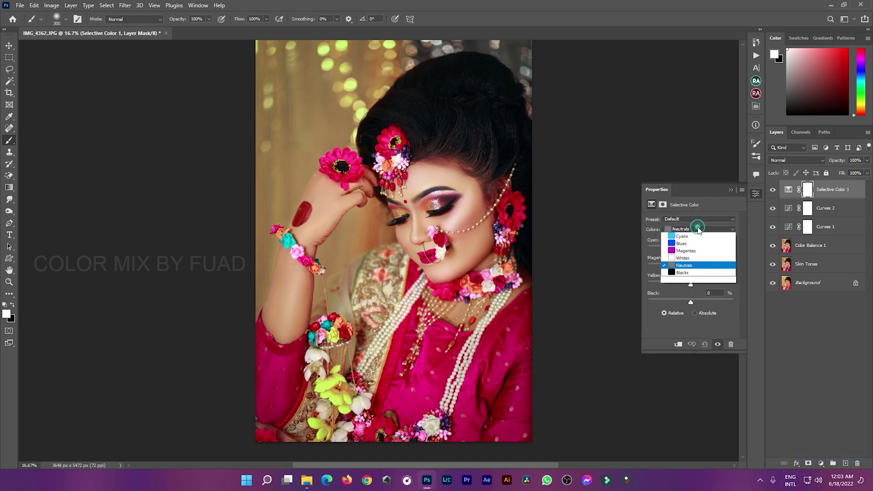
pyautogui.click(686, 296)
pyautogui.moveTo(692, 304); pyautogui.dragTo(689, 305)
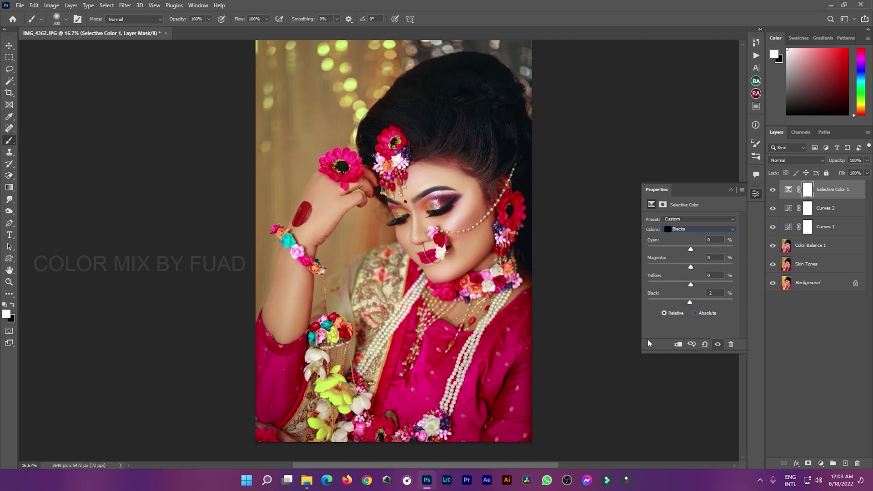
pyautogui.click(731, 190)
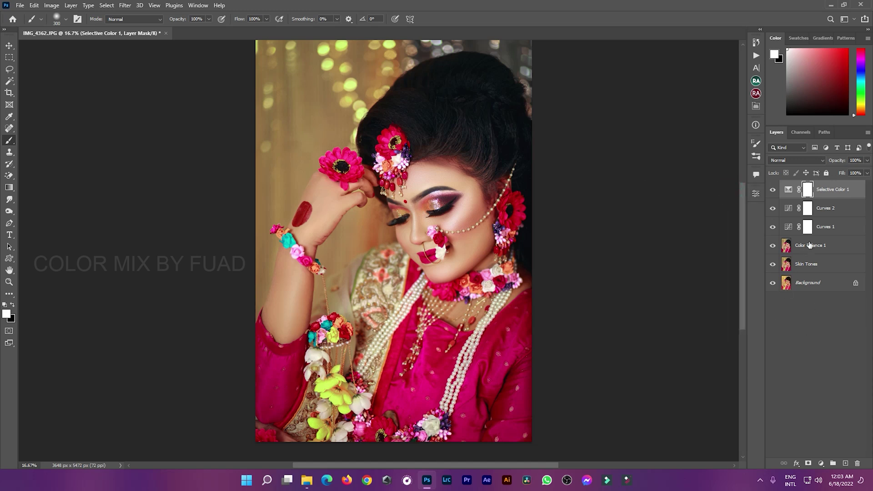
pyautogui.scroll(-1, 408, 201)
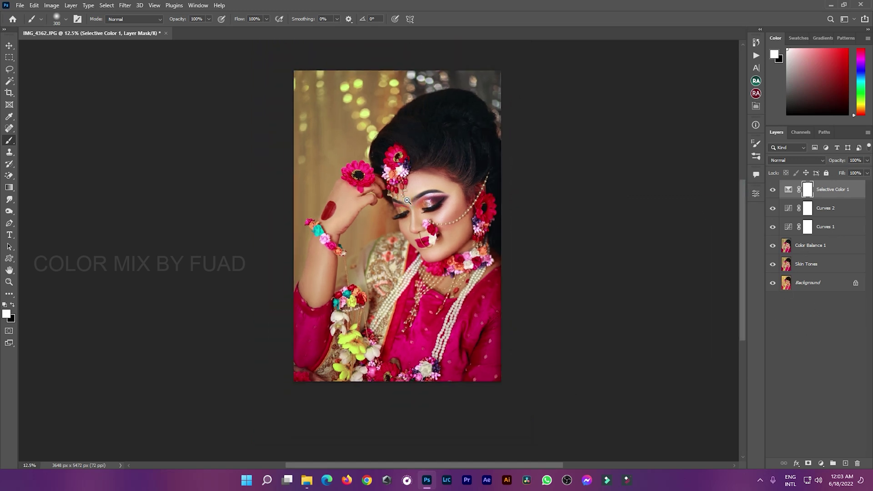
pyautogui.scroll(1, 502, 200)
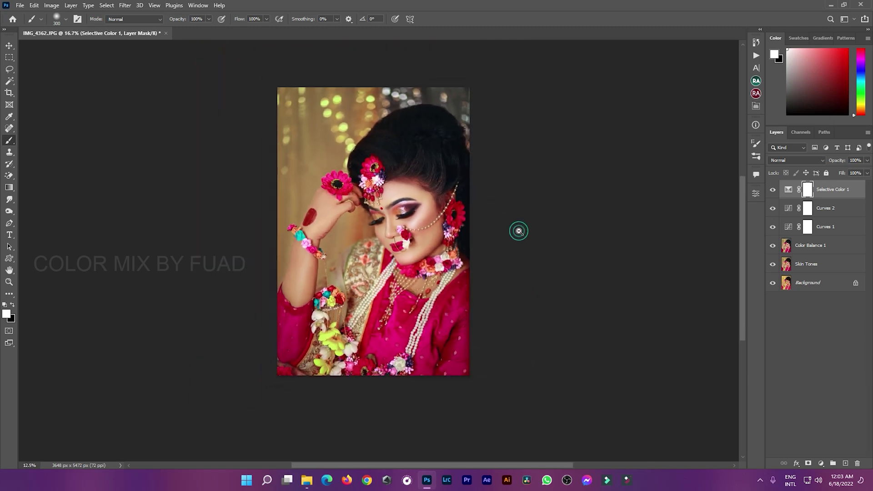
pyautogui.scroll(-1, 519, 231)
# - Merge the layers from Curves 2 through Skin Tones into one Selective Color 1 layer
pyautogui.click(825, 205)
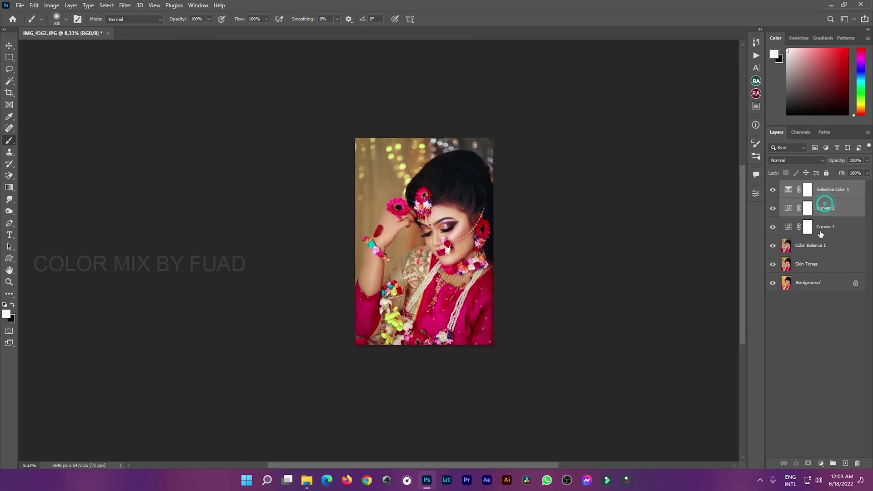
pyautogui.keyDown('shift'); pyautogui.click(821, 230); pyautogui.keyUp('shift')
pyautogui.keyDown('shift'); pyautogui.click(819, 264); pyautogui.keyUp('shift')
pyautogui.rightClick(819, 266)
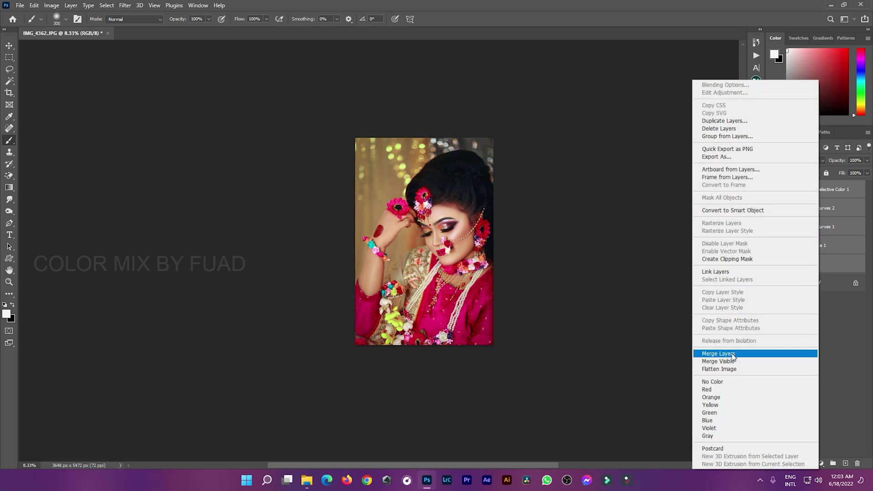
pyautogui.click(732, 358)
pyautogui.scroll(1, 512, 261)
pyautogui.scroll(1, 513, 261)
pyautogui.moveTo(541, 254); pyautogui.dragTo(554, 286)
# - Toggle the merged layer off and on twice to compare with the original
pyautogui.click(773, 190)
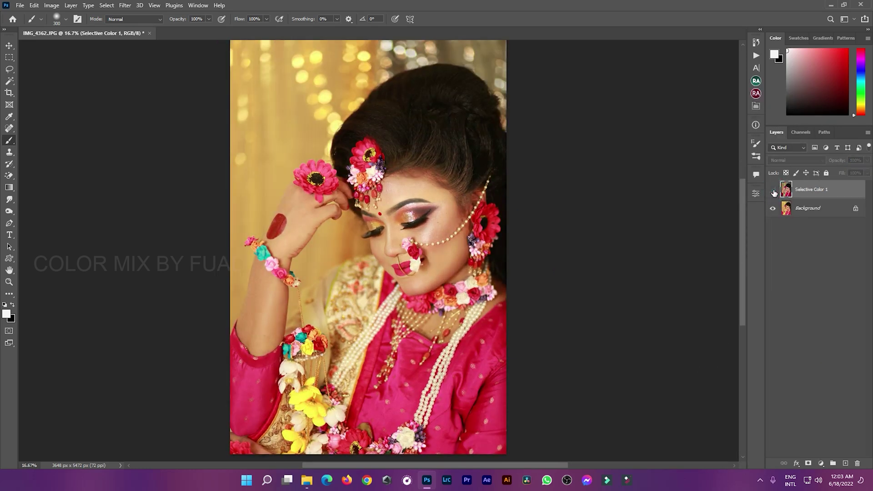
pyautogui.click(773, 190)
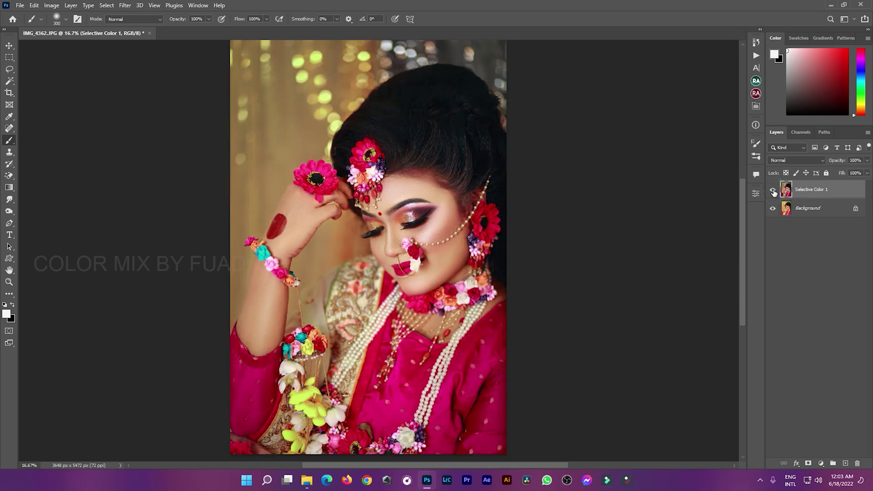
pyautogui.click(773, 190)
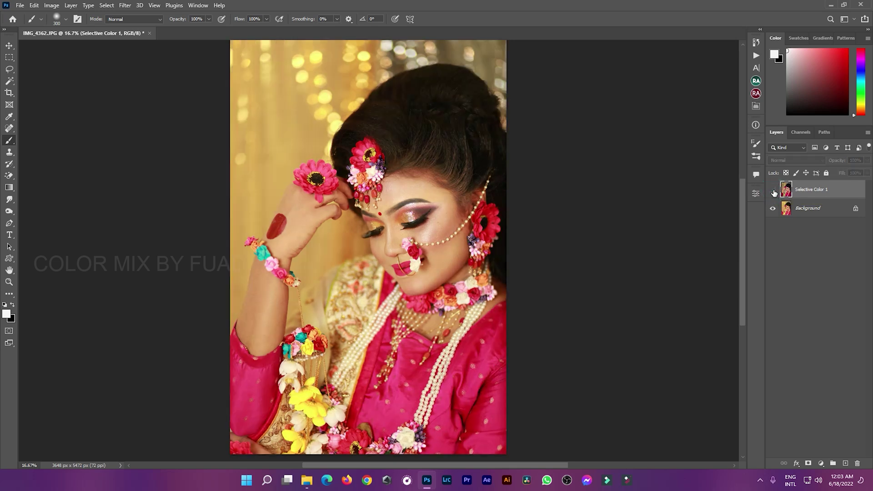
pyautogui.click(773, 190)
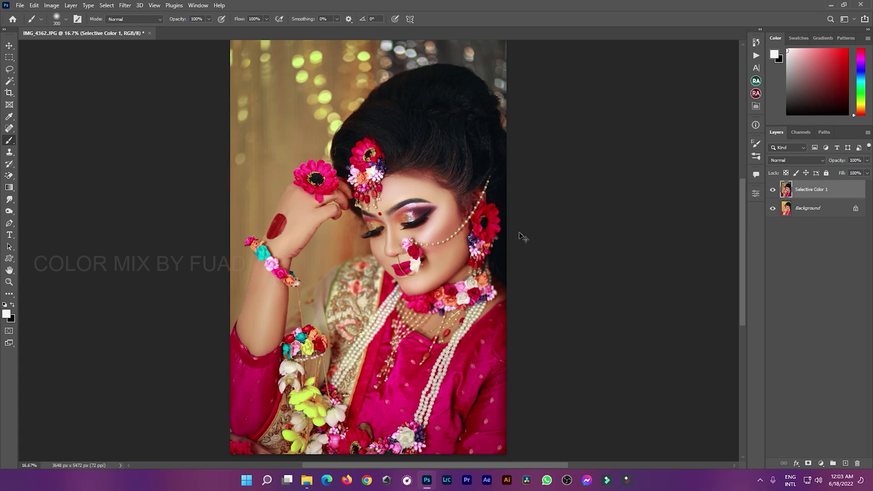
# - Zoom in and out around the nose ring to inspect the retouching
pyautogui.keyDown('ctrl'); pyautogui.click(423, 252); pyautogui.keyUp('ctrl')
pyautogui.keyDown('ctrl'); pyautogui.click(423, 253); pyautogui.keyUp('ctrl')
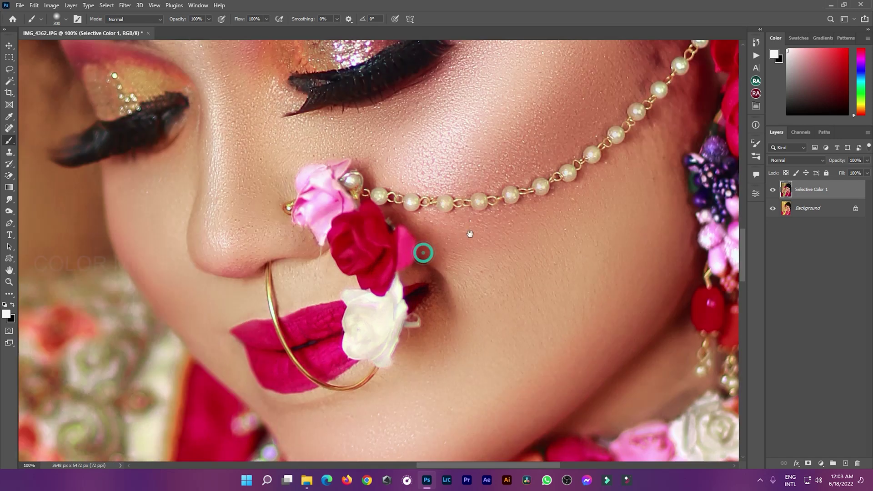
pyautogui.keyDown('ctrl'); pyautogui.keyDown('alt'); pyautogui.click(512, 187); pyautogui.keyUp('alt'); pyautogui.keyUp('ctrl')
pyautogui.keyDown('ctrl'); pyautogui.keyDown('alt'); pyautogui.click(512, 189); pyautogui.keyUp('alt'); pyautogui.keyUp('ctrl')
pyautogui.keyDown('ctrl'); pyautogui.keyDown('alt'); pyautogui.click(512, 188); pyautogui.keyUp('alt'); pyautogui.keyUp('ctrl')
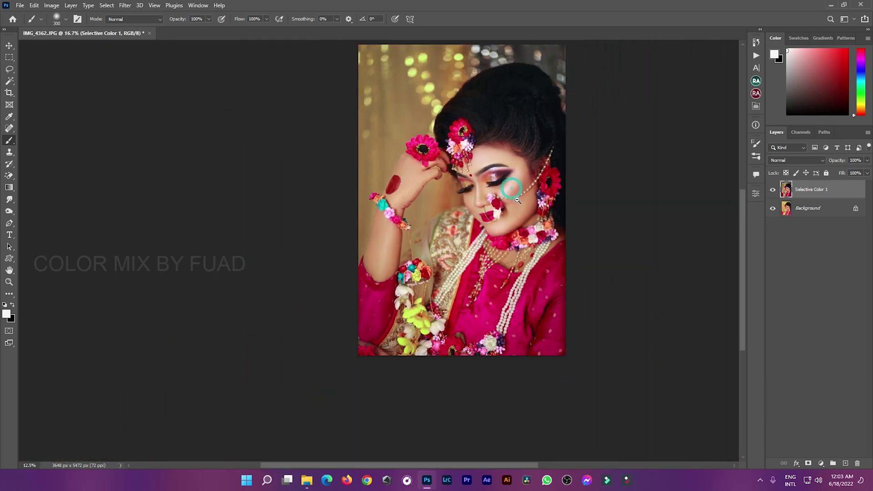
pyautogui.keyDown('ctrl'); pyautogui.keyDown('alt'); pyautogui.click(394, 295); pyautogui.keyUp('alt'); pyautogui.keyUp('ctrl')
pyautogui.keyDown('ctrl'); pyautogui.click(457, 228); pyautogui.keyUp('ctrl')
pyautogui.keyDown('ctrl'); pyautogui.click(457, 227); pyautogui.keyUp('ctrl')
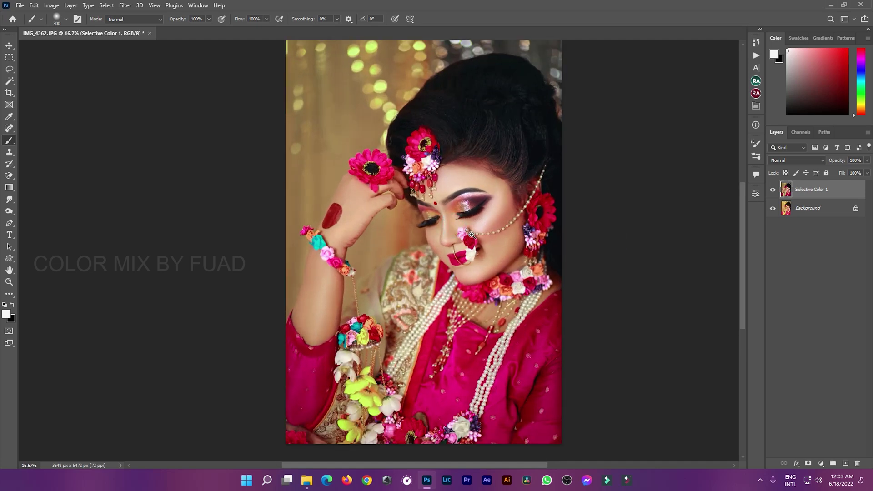
pyautogui.keyDown('ctrl'); pyautogui.click(472, 235); pyautogui.keyUp('ctrl')
pyautogui.keyDown('ctrl'); pyautogui.keyDown('alt'); pyautogui.click(471, 233); pyautogui.keyUp('alt'); pyautogui.keyUp('ctrl')
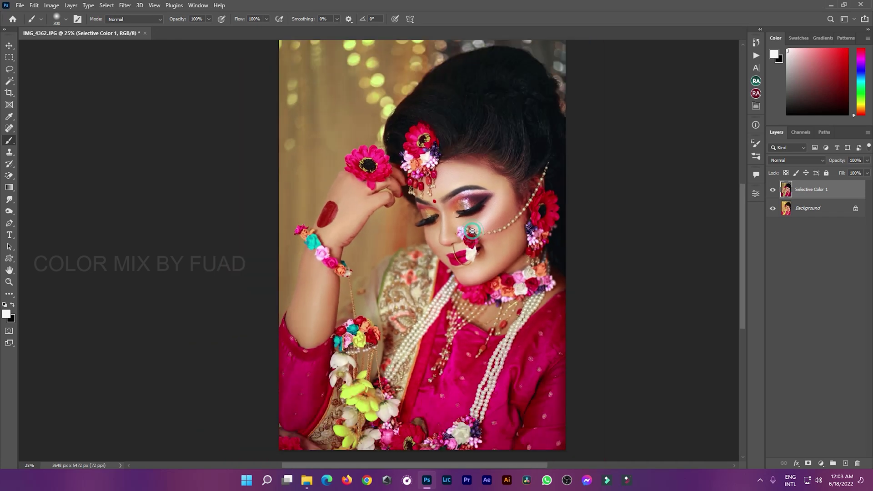